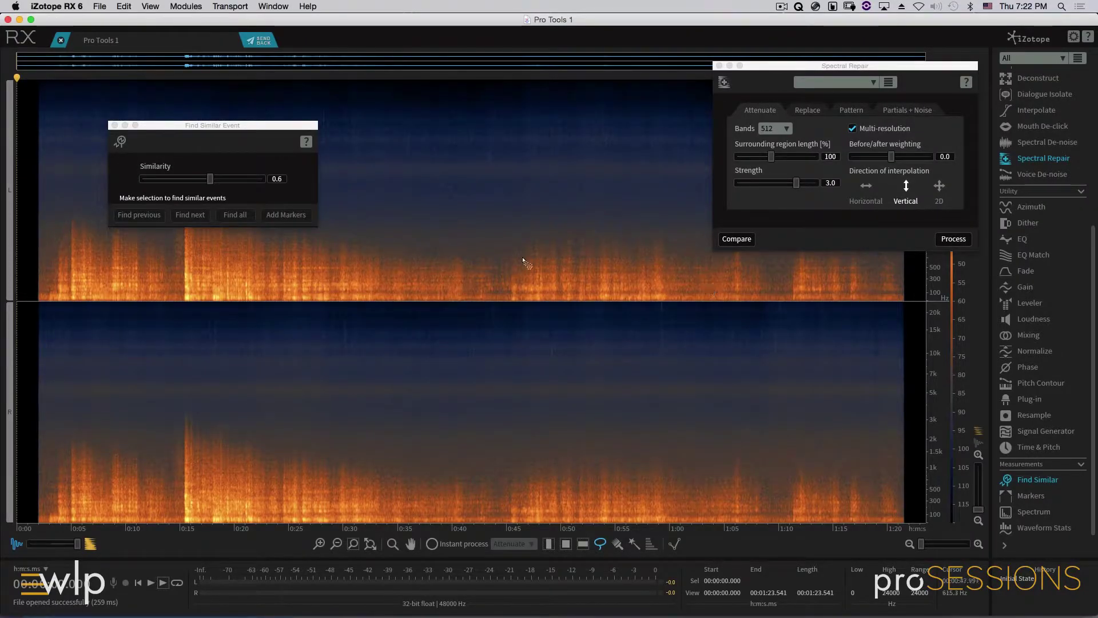
# - Close the Find Similar Event and Spectral Repair windows and outline a freeform spectrogram region
pyautogui.click(114, 125)
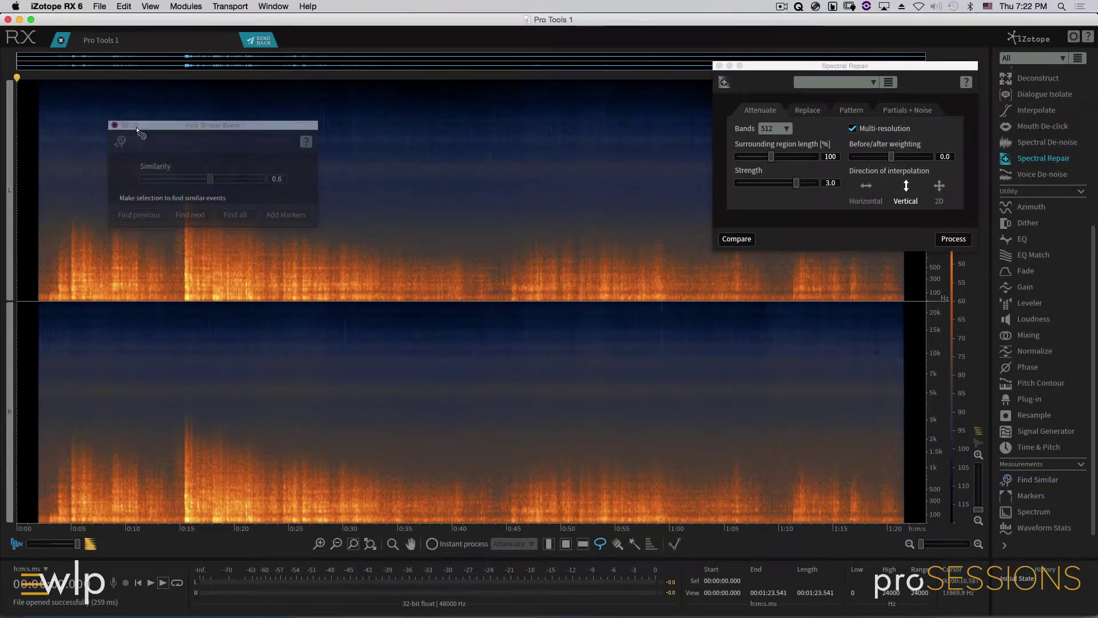
pyautogui.click(719, 66)
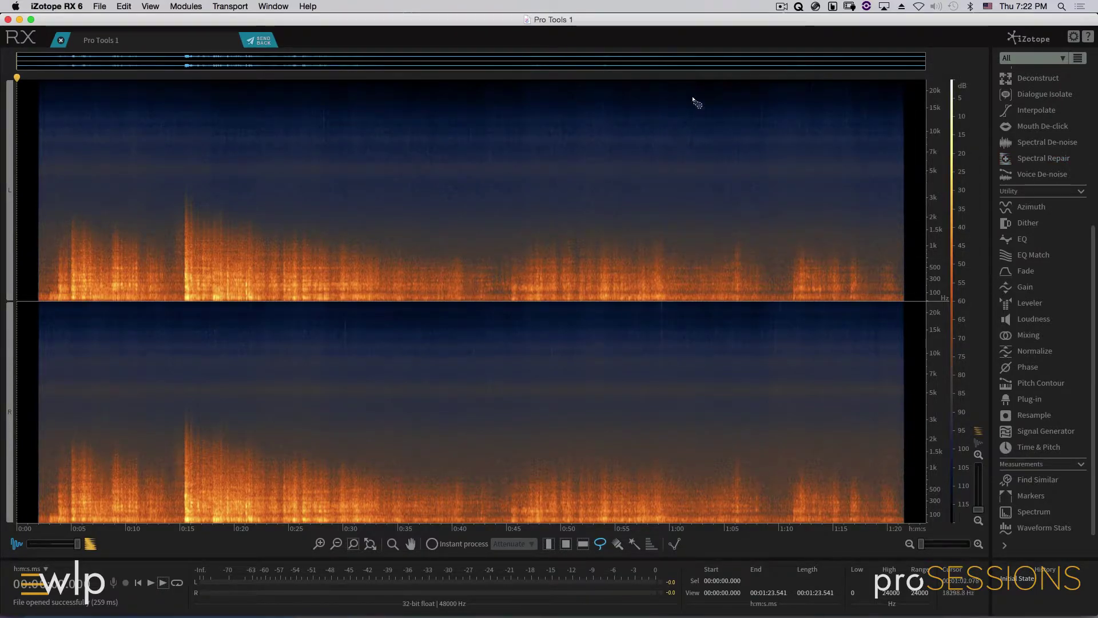
pyautogui.press('t')
pyautogui.click(183, 235)
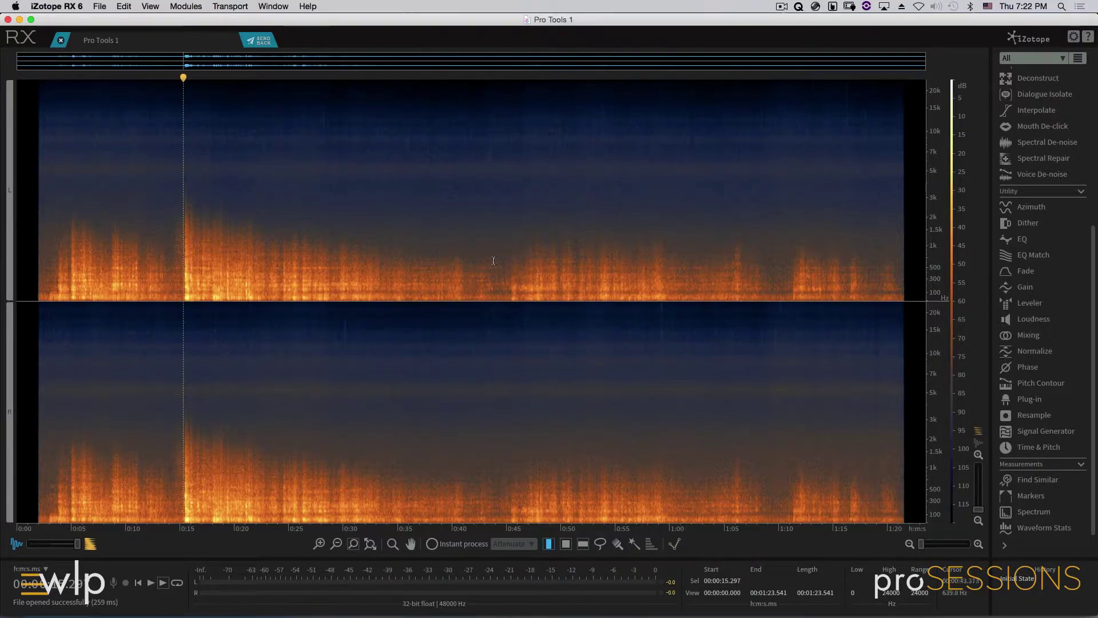
pyautogui.moveTo(488, 262)
pyautogui.mouseDown()
pyautogui.moveTo(455, 258)
pyautogui.moveTo(345, 209)
pyautogui.moveTo(291, 106)
pyautogui.moveTo(427, 86)
pyautogui.moveTo(555, 93)
pyautogui.moveTo(563, 157)
pyautogui.moveTo(486, 262)
pyautogui.mouseUp()
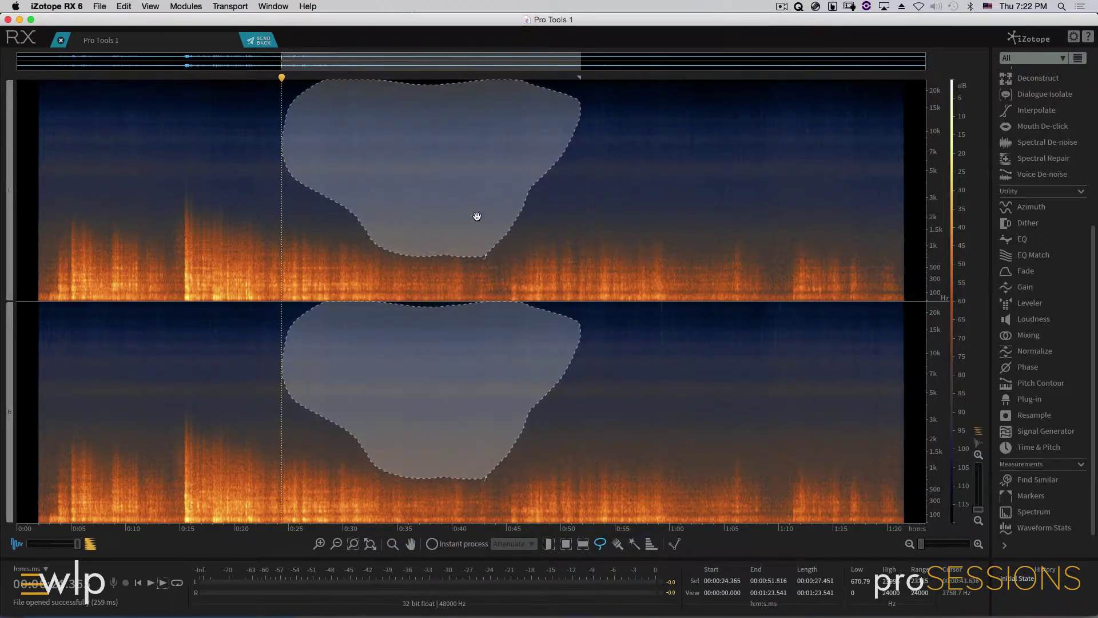
pyautogui.click(474, 209)
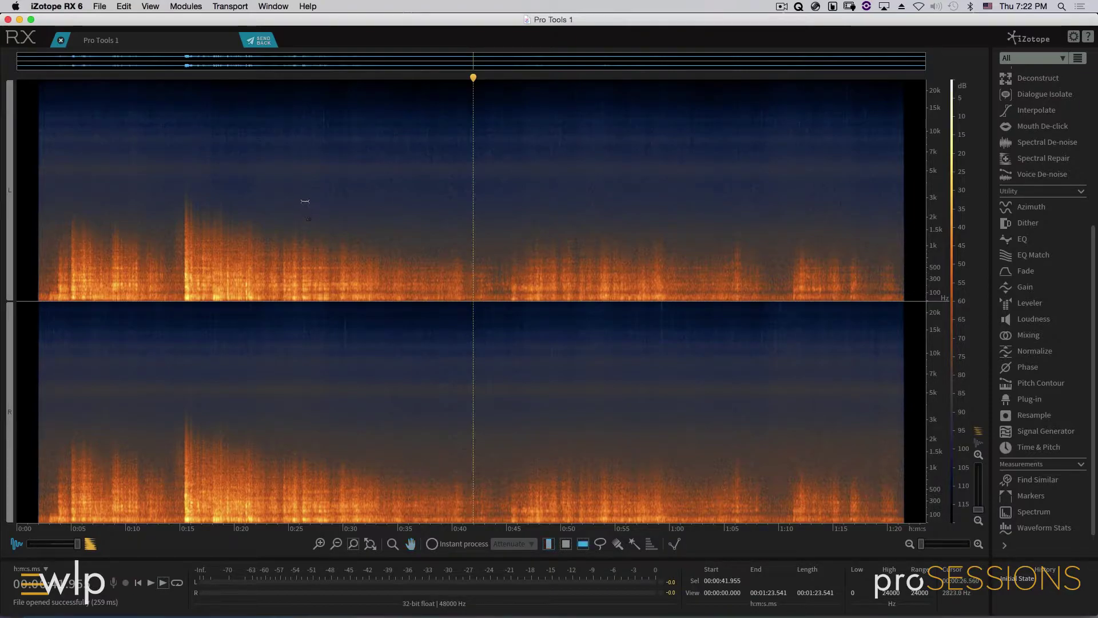
pyautogui.moveTo(305, 201); pyautogui.dragTo(355, 41)
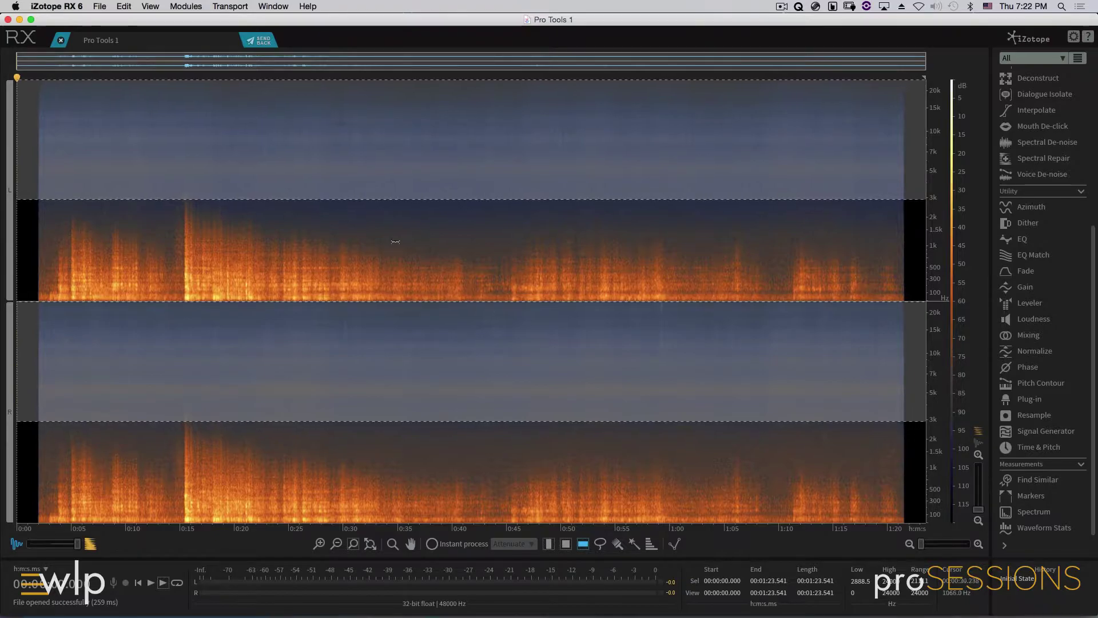
pyautogui.press('l')
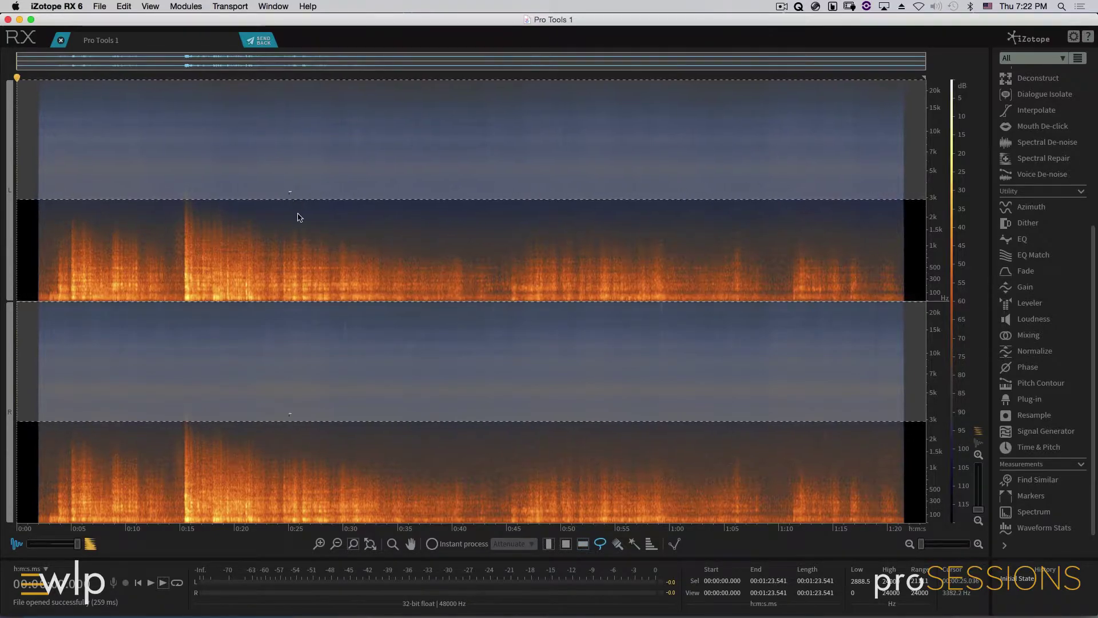
pyautogui.moveTo(291, 202)
pyautogui.mouseDown()
pyautogui.moveTo(559, 226)
pyautogui.moveTo(558, 197)
pyautogui.mouseUp()
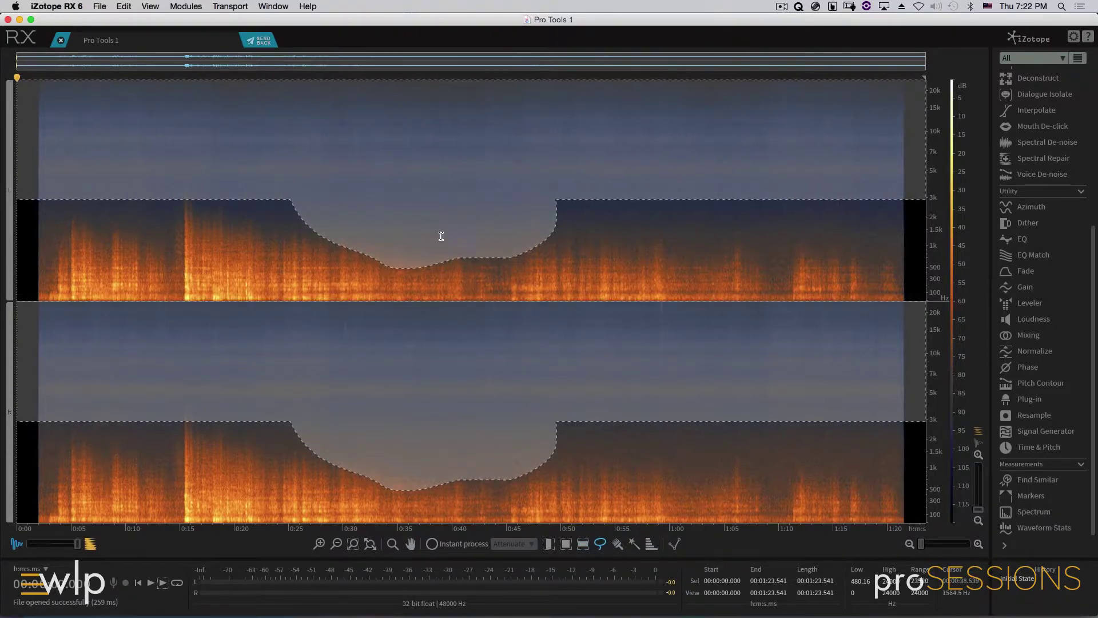
pyautogui.click(520, 272)
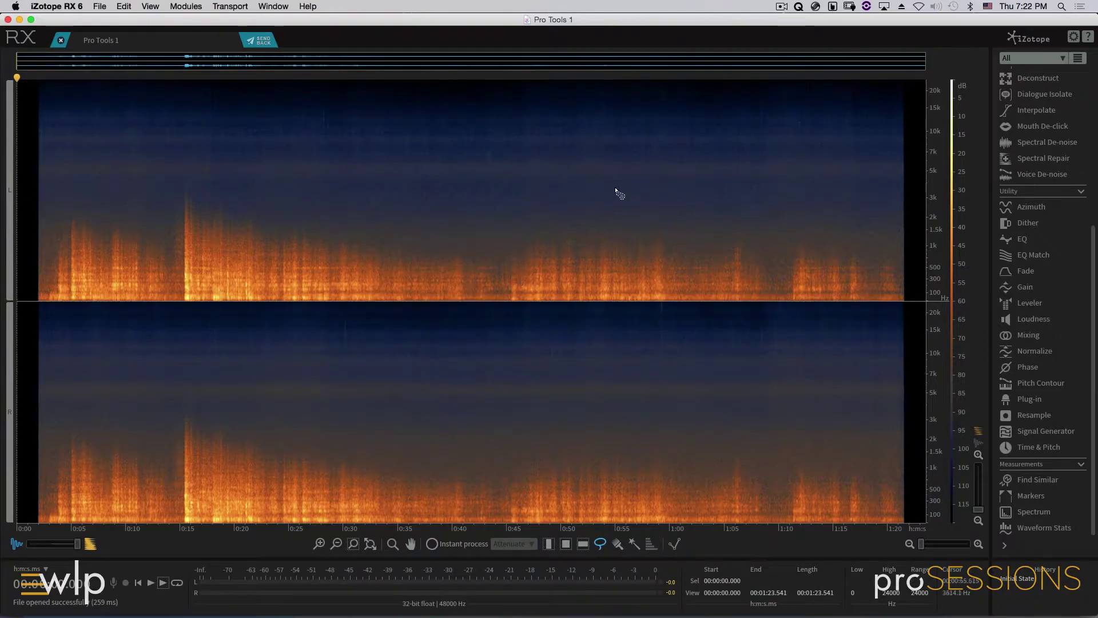
pyautogui.press('t')
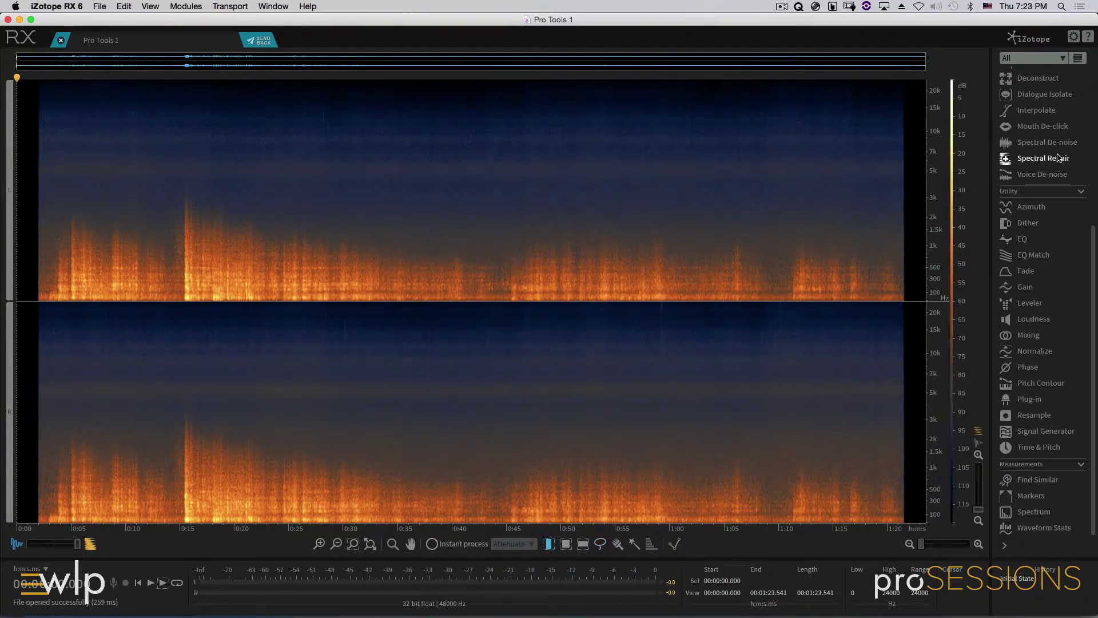
pyautogui.click(1042, 143)
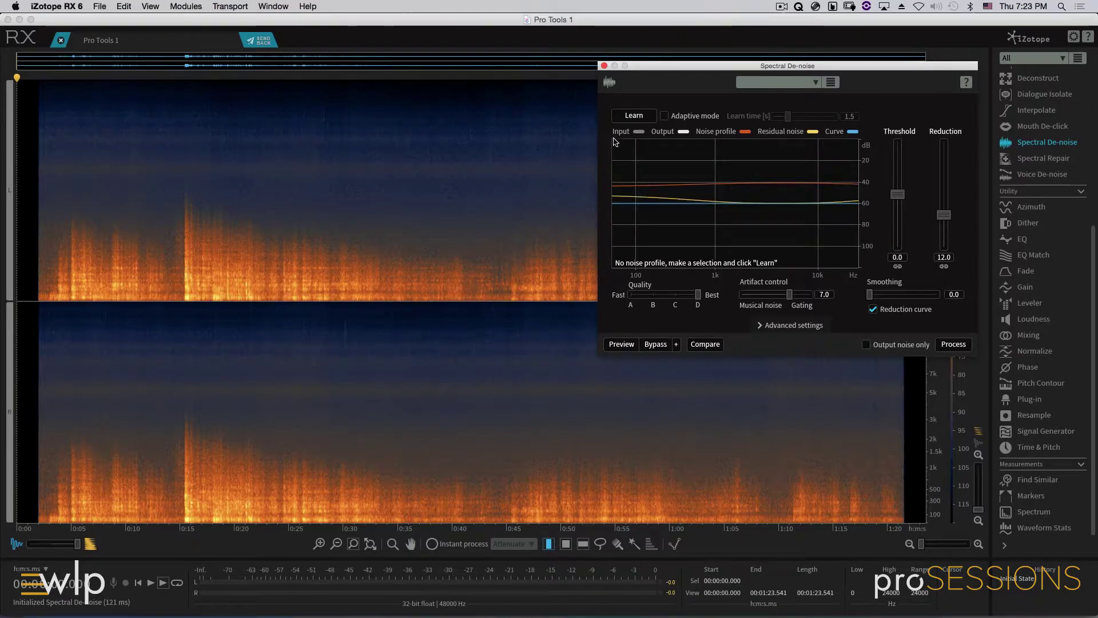
# - Load the [Default] Spectral De-noise preset with the reduction curve turned off
pyautogui.click(417, 229)
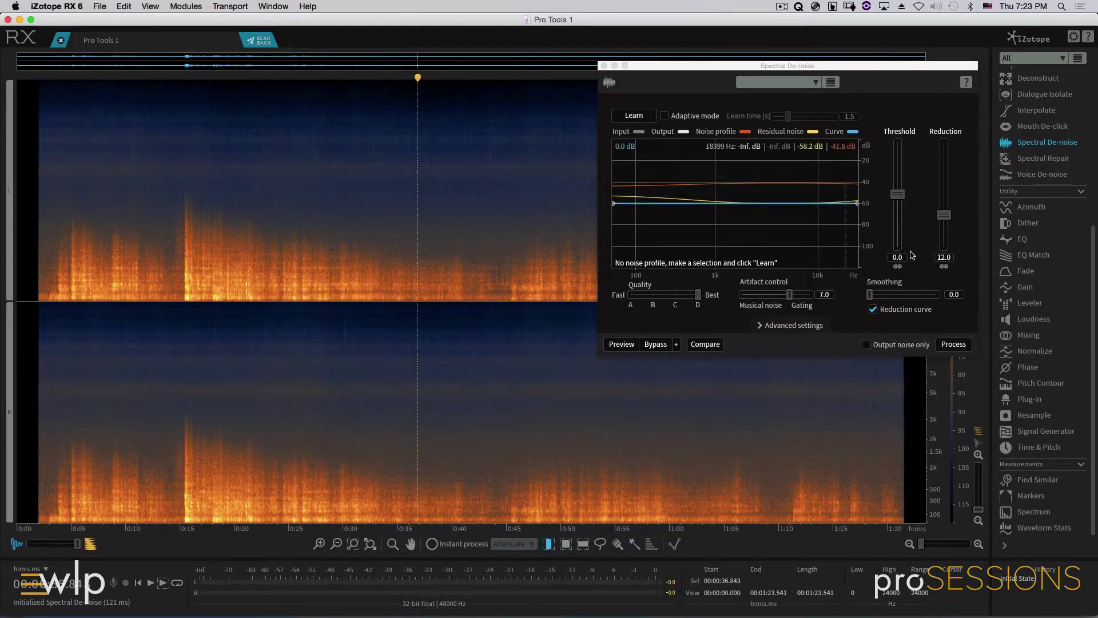
pyautogui.click(874, 309)
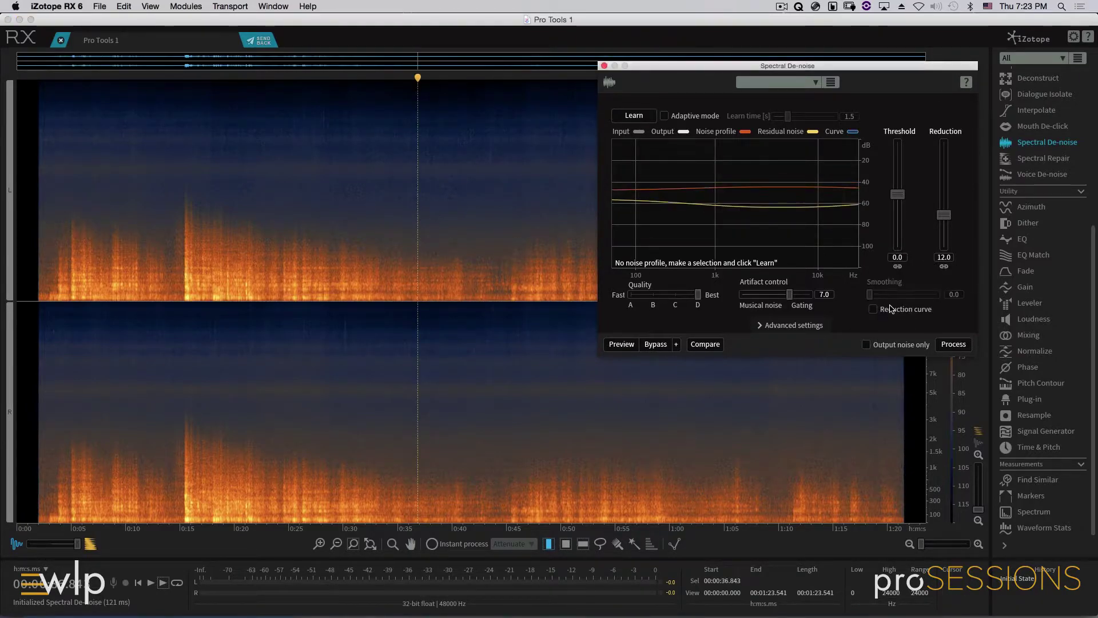
pyautogui.click(815, 82)
pyautogui.click(780, 97)
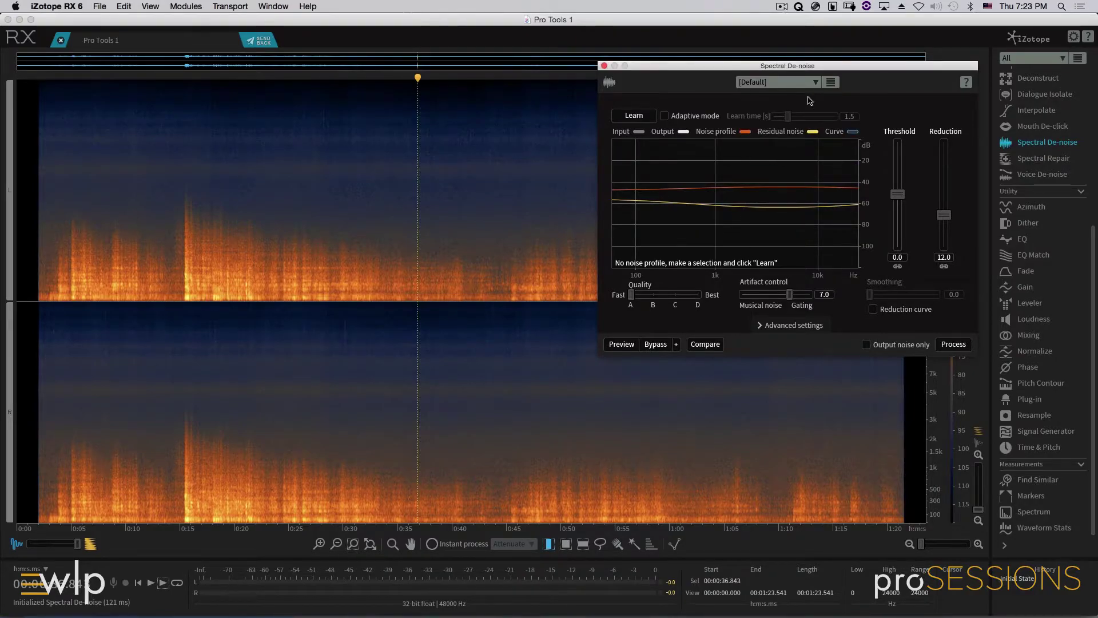
# - Select a short stretch starting at 0:43.142 and learn a noise profile from it
pyautogui.moveTo(462, 247); pyautogui.dragTo(507, 238)
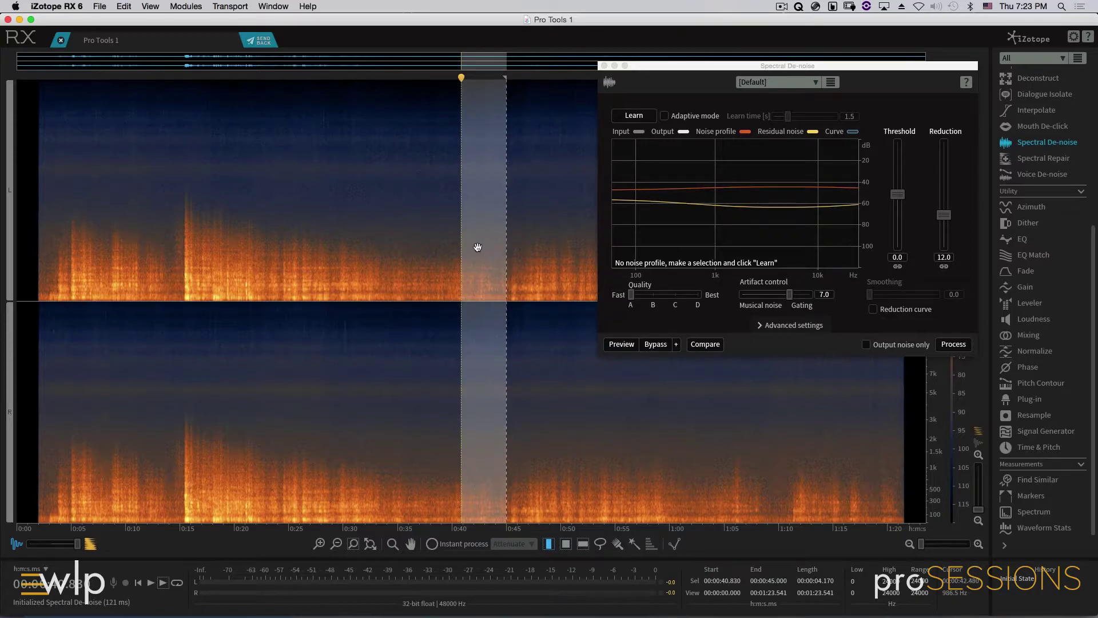
pyautogui.press('super+d')
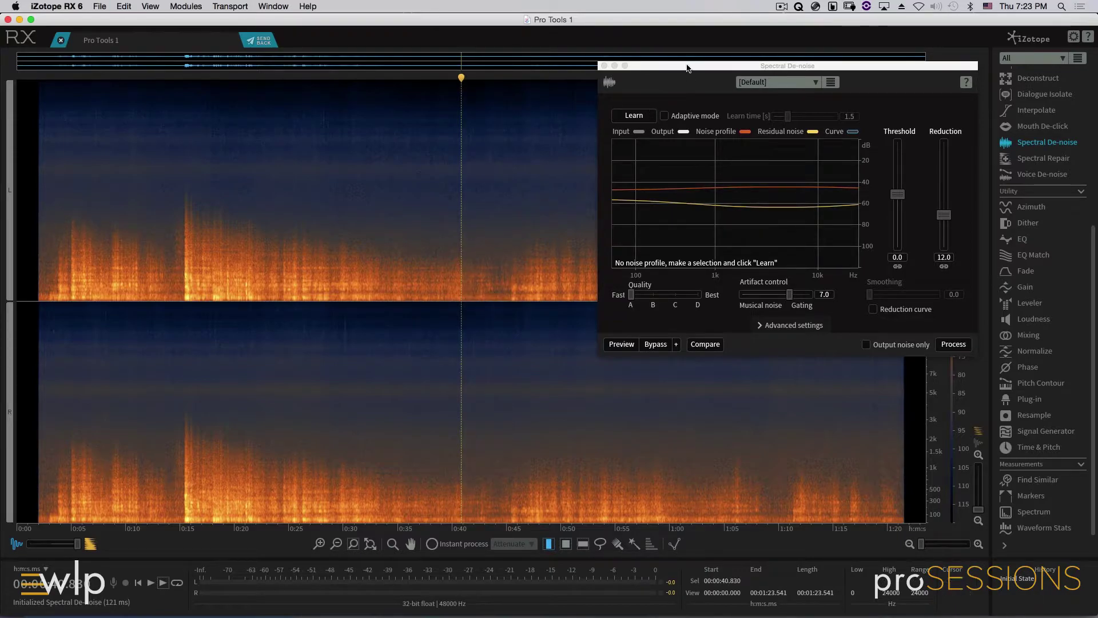
pyautogui.moveTo(690, 66); pyautogui.dragTo(49, 318)
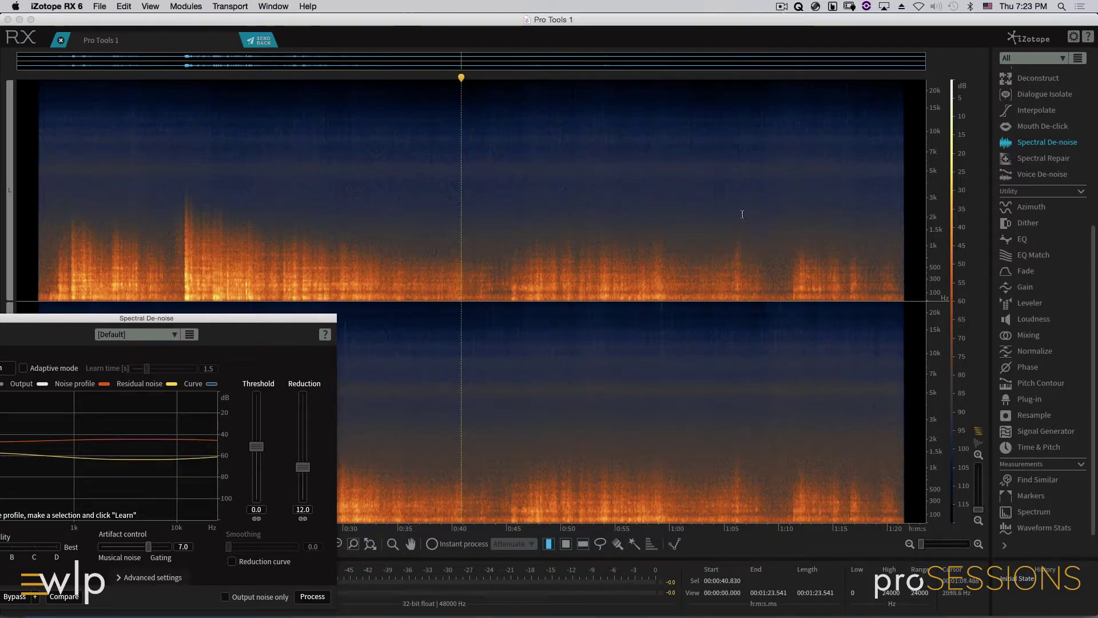
pyautogui.moveTo(487, 200); pyautogui.dragTo(496, 203)
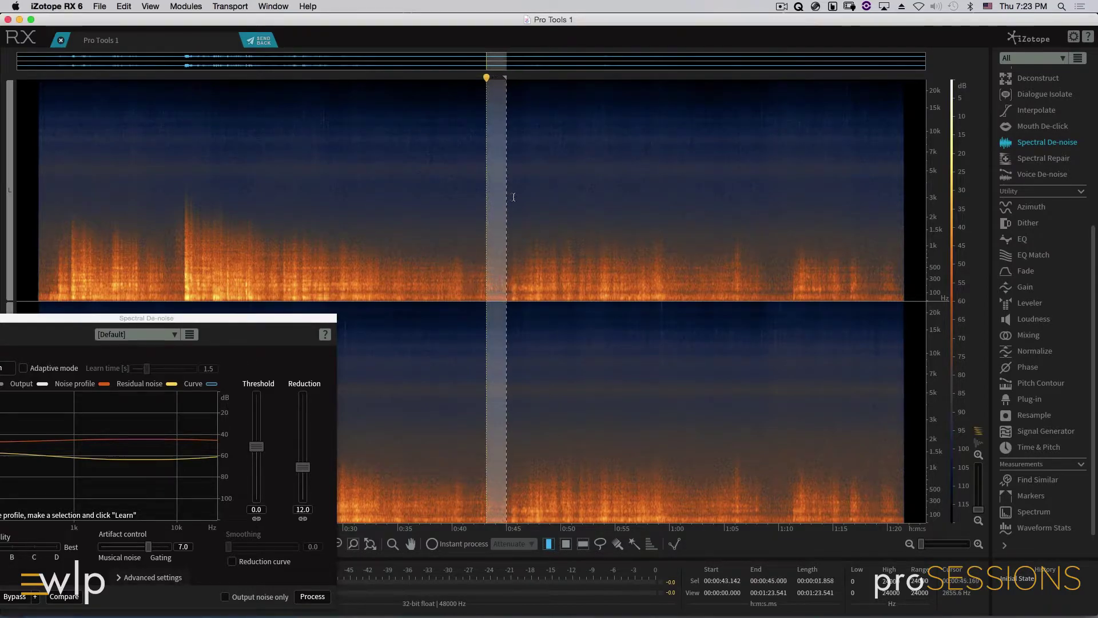
pyautogui.moveTo(175, 319); pyautogui.dragTo(820, 176)
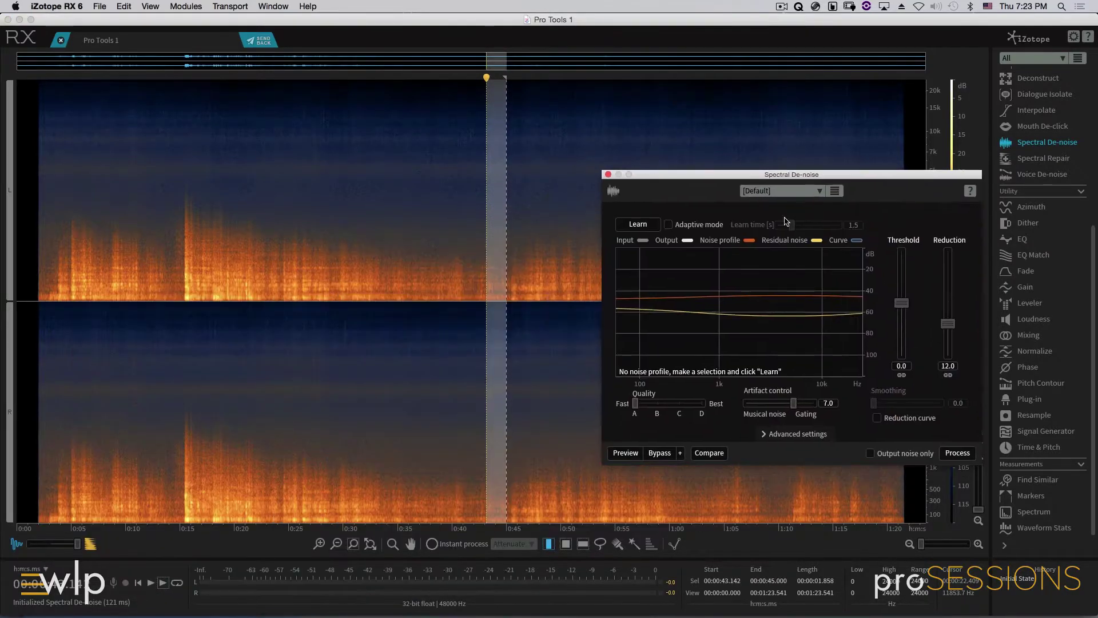
pyautogui.click(638, 224)
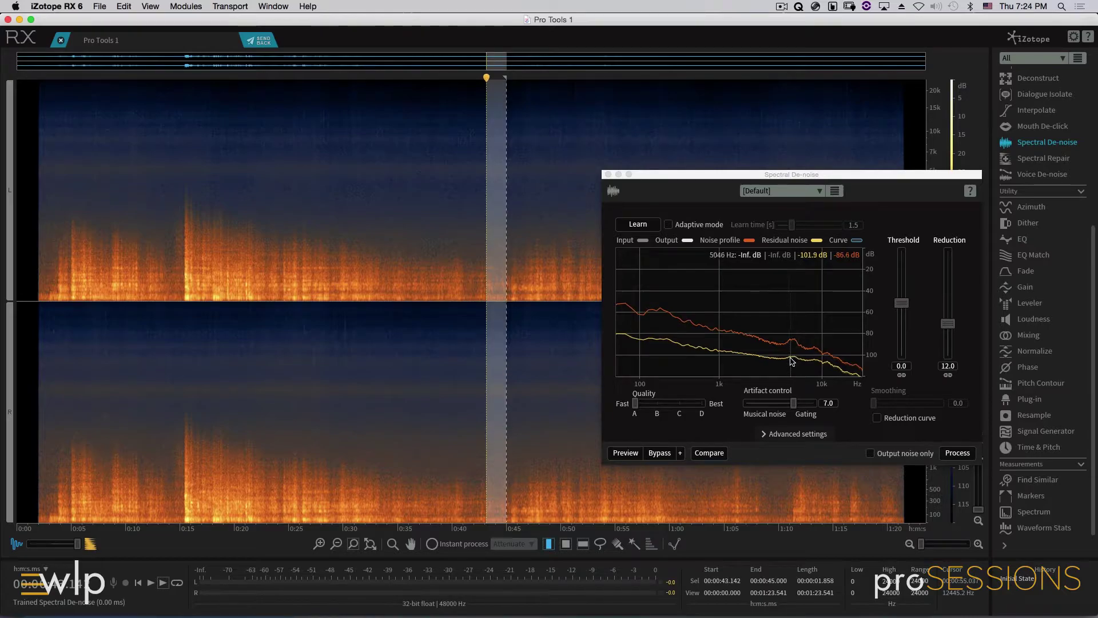
# - Enable the reduction curve, set Smoothing to 5.2, and move the De-noise window aside
pyautogui.click(877, 418)
pyautogui.moveTo(879, 403); pyautogui.dragTo(914, 403)
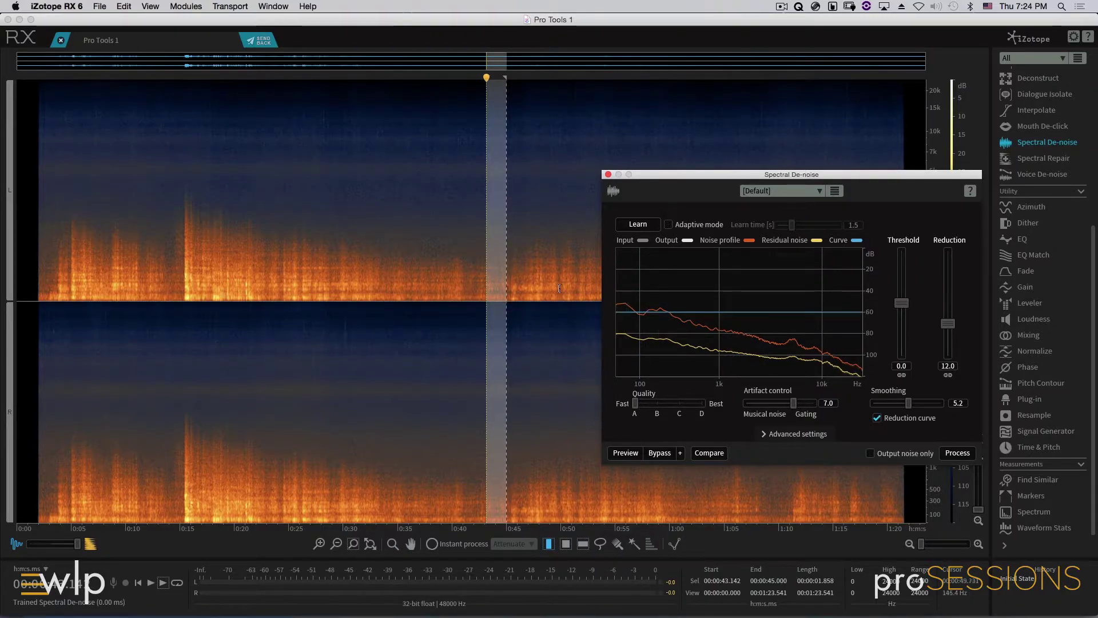
pyautogui.moveTo(701, 174); pyautogui.dragTo(99, 136)
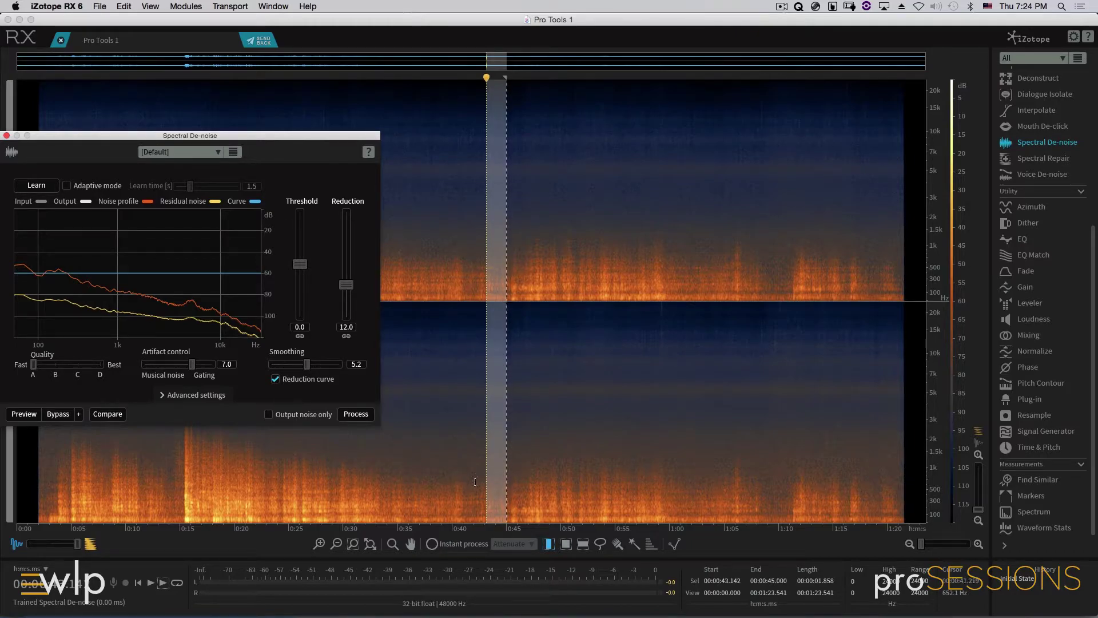
# - Raise the curve's low end, bow it up around 568 Hz, and lower Smoothing to 2.6
pyautogui.moveTo(328, 147); pyautogui.dragTo(957, 218)
pyautogui.moveTo(770, 210); pyautogui.dragTo(575, 106)
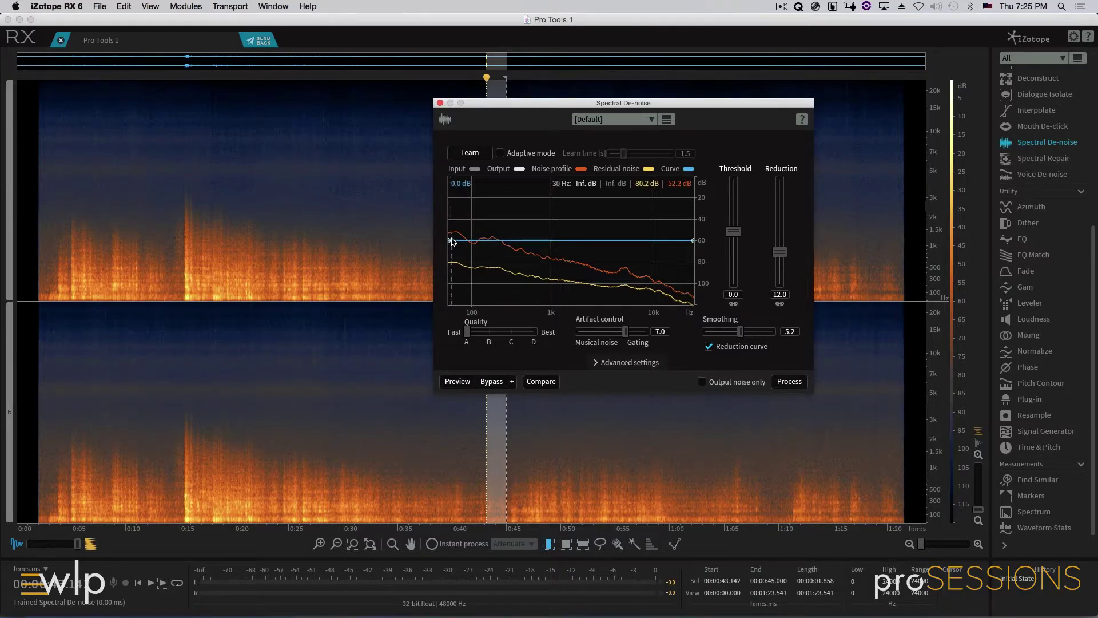
pyautogui.moveTo(450, 244); pyautogui.dragTo(449, 179)
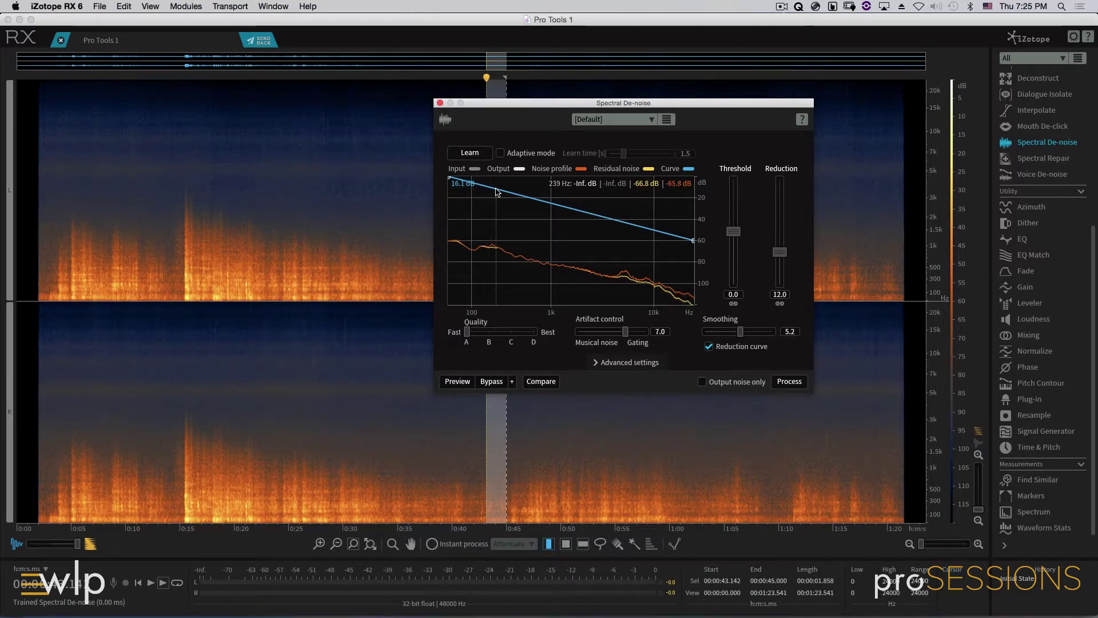
pyautogui.moveTo(506, 193); pyautogui.dragTo(571, 180)
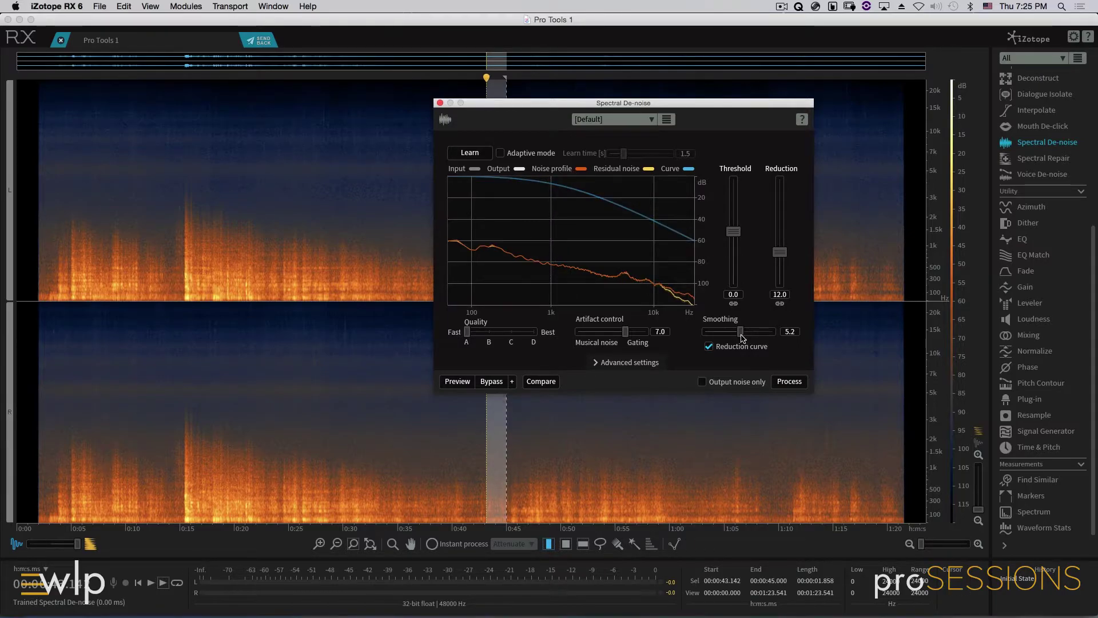
pyautogui.moveTo(742, 337); pyautogui.dragTo(726, 333)
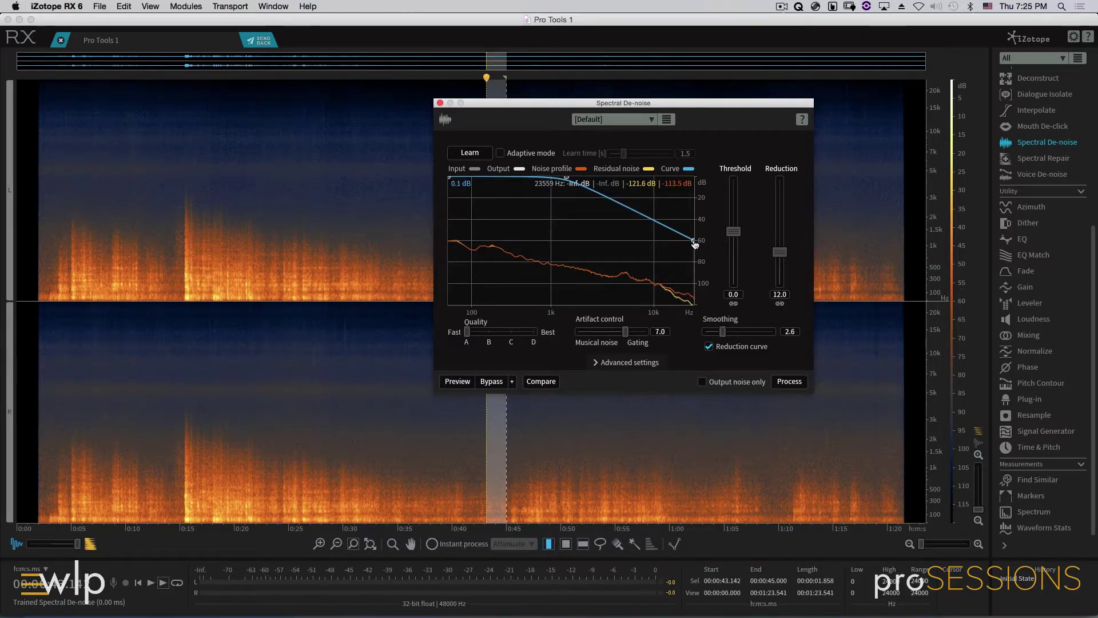
pyautogui.moveTo(695, 240); pyautogui.dragTo(694, 280)
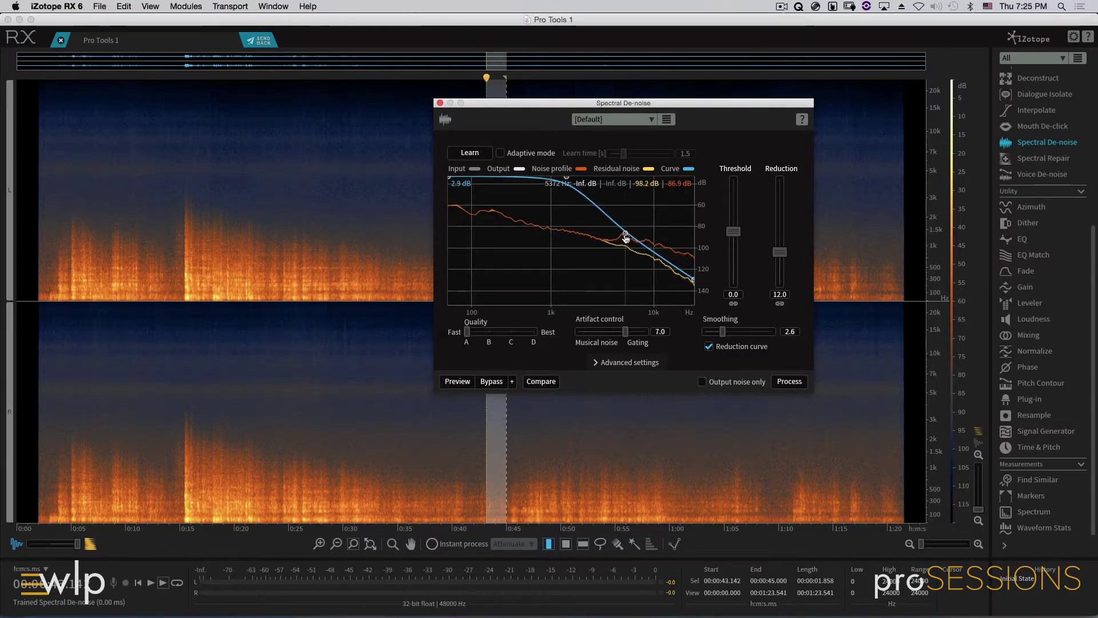
# - Add a curve point near 7.5 kHz, set the high end to -120 dB, and enable noise-only output on 0:15–0:35
pyautogui.click(626, 234)
pyautogui.moveTo(644, 252); pyautogui.dragTo(644, 255)
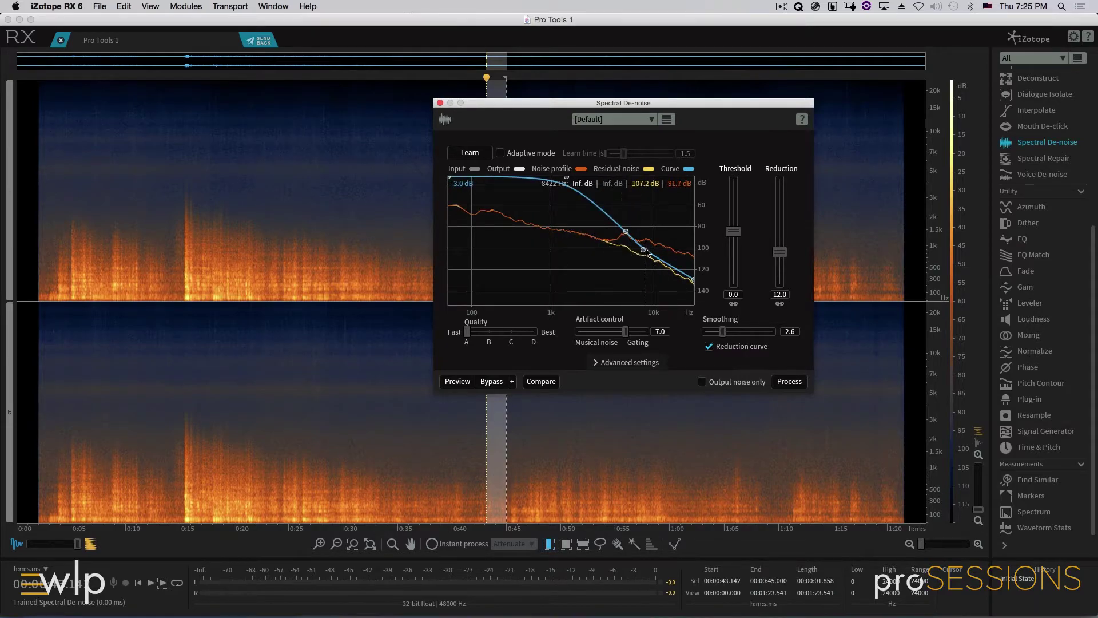
pyautogui.moveTo(626, 231); pyautogui.dragTo(604, 215)
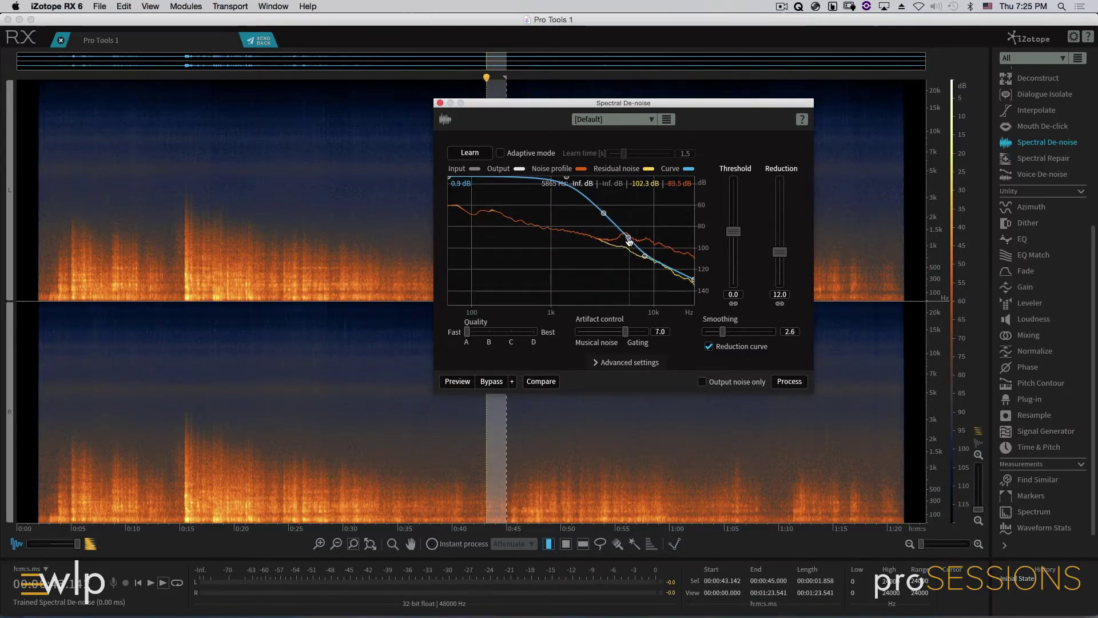
pyautogui.moveTo(694, 284); pyautogui.dragTo(697, 281)
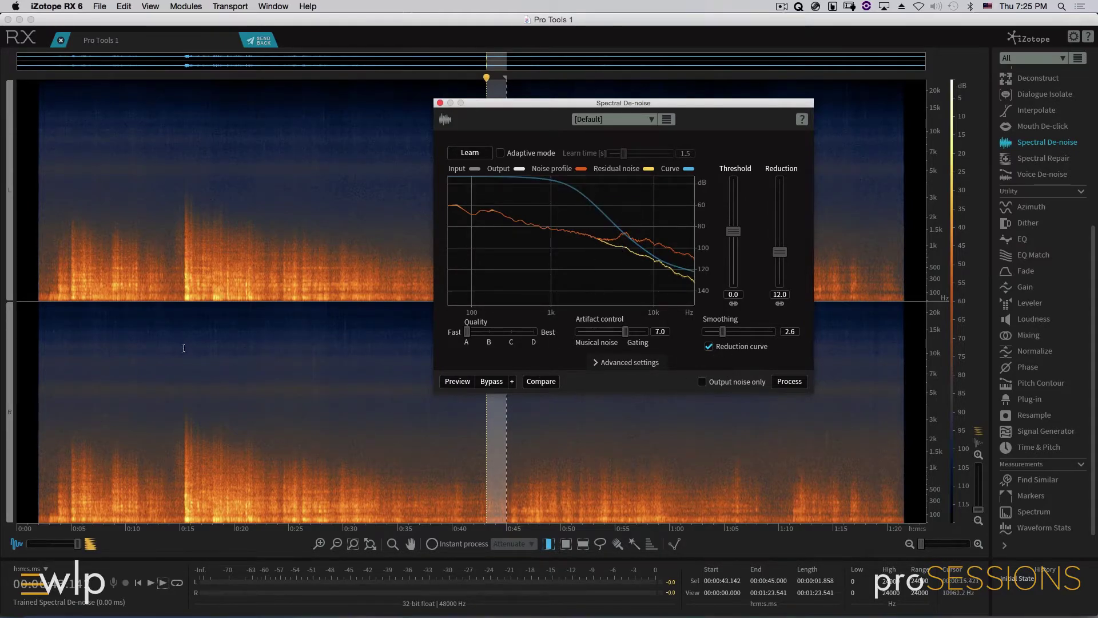
pyautogui.moveTo(180, 347); pyautogui.dragTo(398, 346)
pyautogui.click(703, 382)
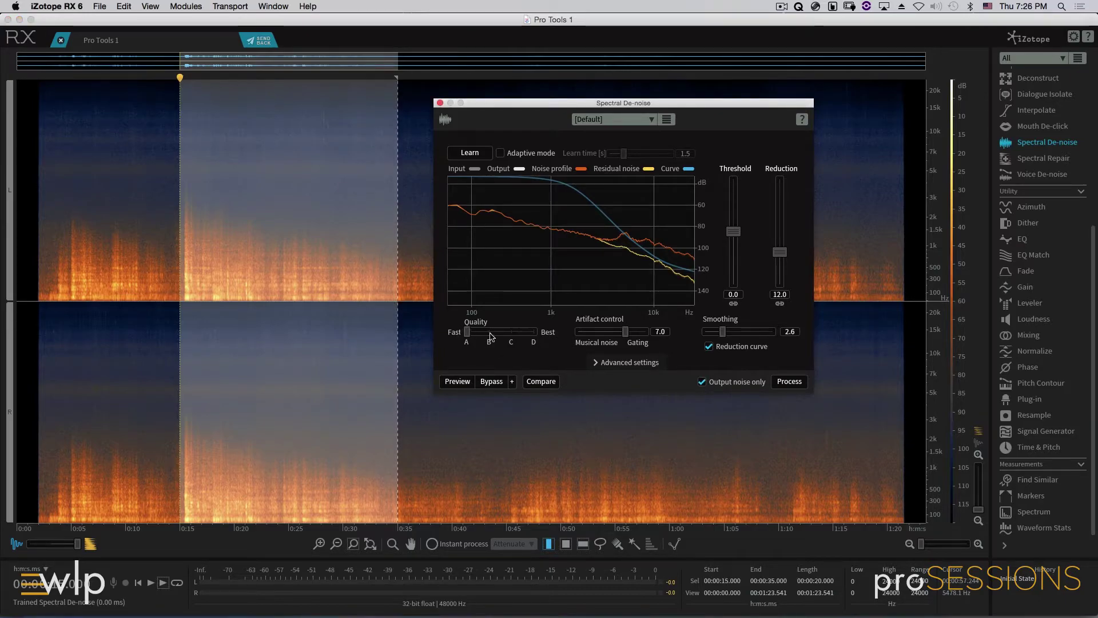
# - Raise Quality, preview briefly, then process the 0:15–0:35 selection as noise only
pyautogui.moveTo(491, 336); pyautogui.dragTo(535, 338)
pyautogui.click(461, 382)
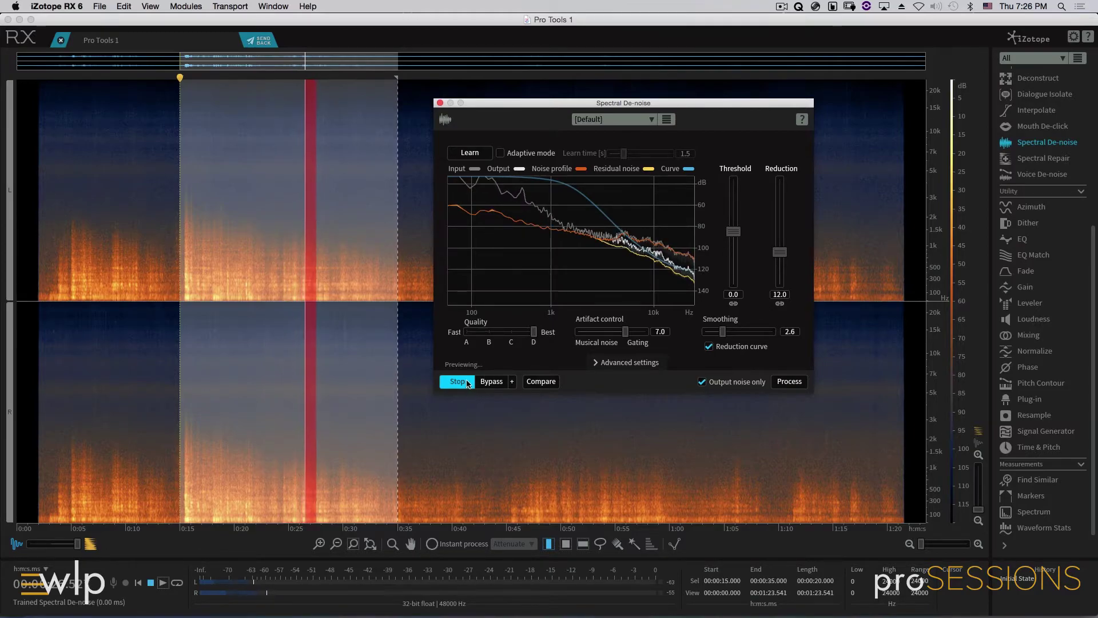
pyautogui.click(473, 389)
pyautogui.click(791, 382)
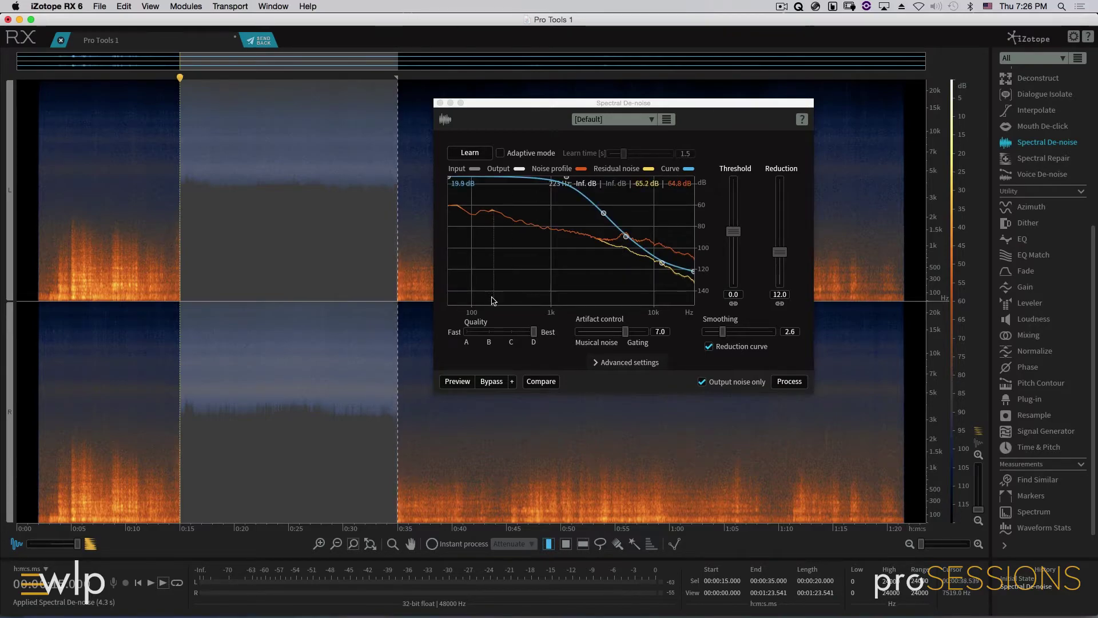
# - Reshape the reduction curve nodes, pulling the lower node further down
pyautogui.moveTo(626, 237); pyautogui.dragTo(616, 263)
pyautogui.moveTo(603, 214); pyautogui.dragTo(597, 209)
pyautogui.moveTo(662, 265); pyautogui.dragTo(696, 284)
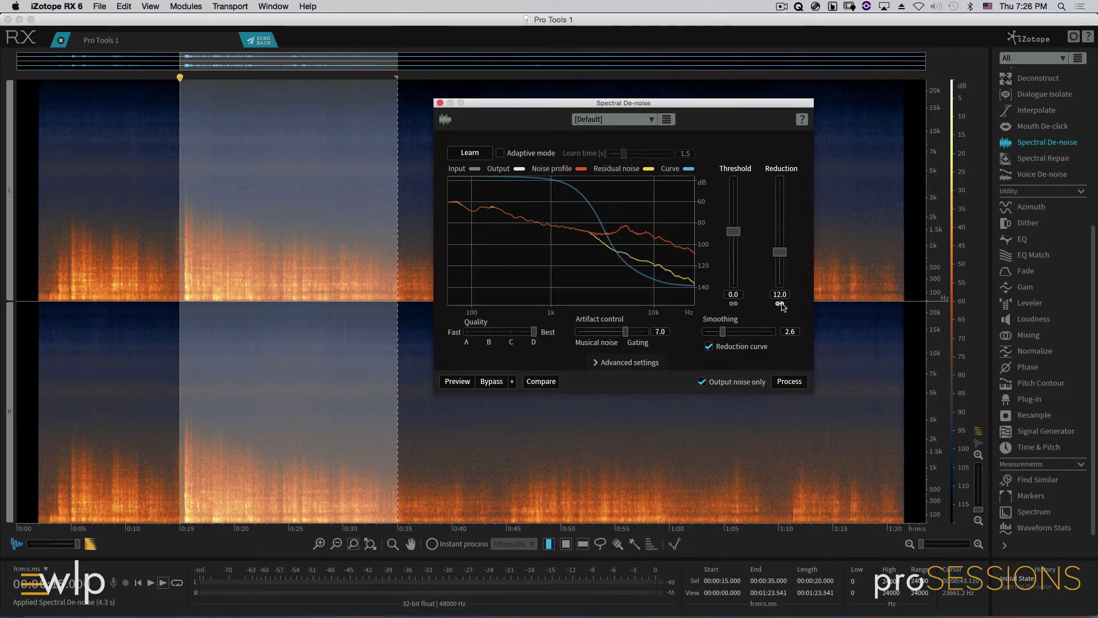
# - Unlink the reduction amounts, set Tonal to 0.0 and Noisy to 11.0 dB
pyautogui.click(780, 304)
pyautogui.moveTo(789, 258); pyautogui.dragTo(786, 286)
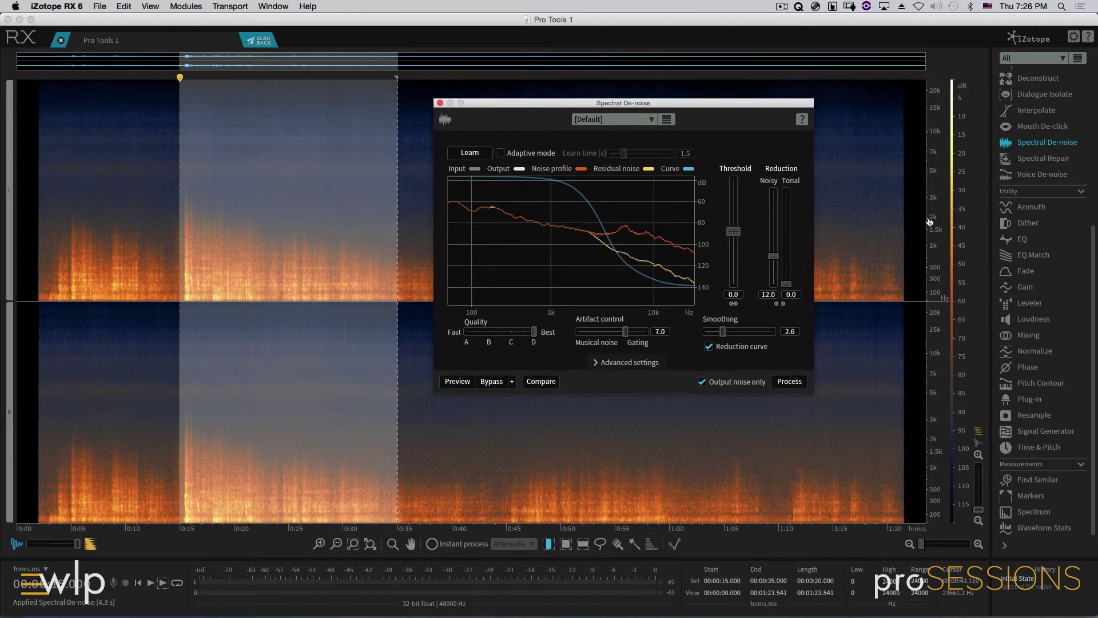
pyautogui.moveTo(774, 256)
pyautogui.mouseDown()
pyautogui.moveTo(769, 247)
pyautogui.moveTo(772, 257)
pyautogui.mouseUp()
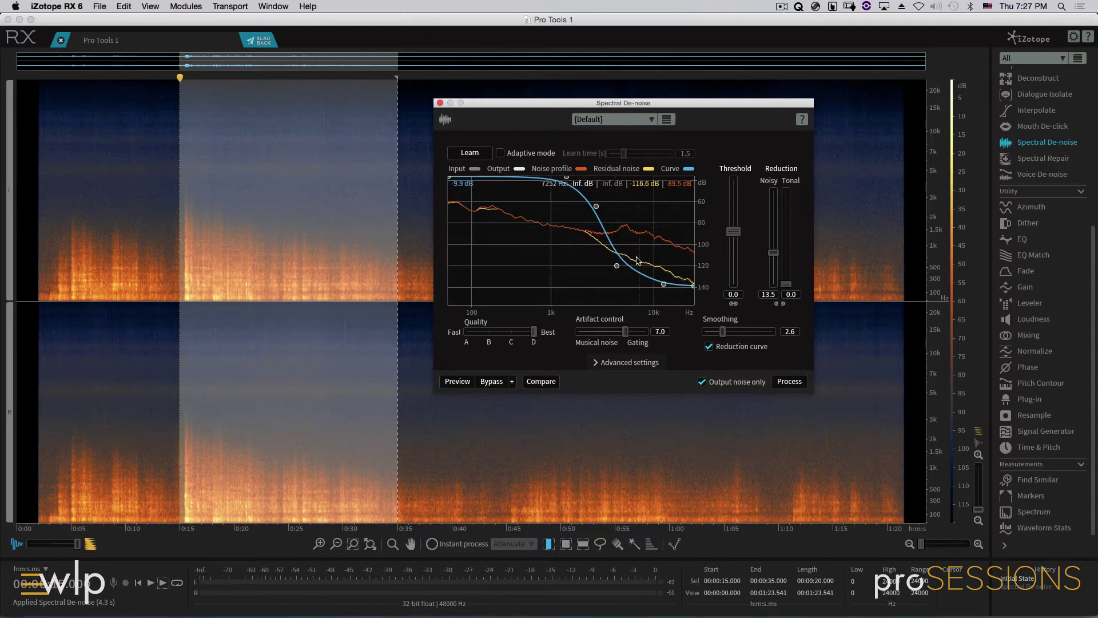
pyautogui.moveTo(617, 265); pyautogui.dragTo(618, 248)
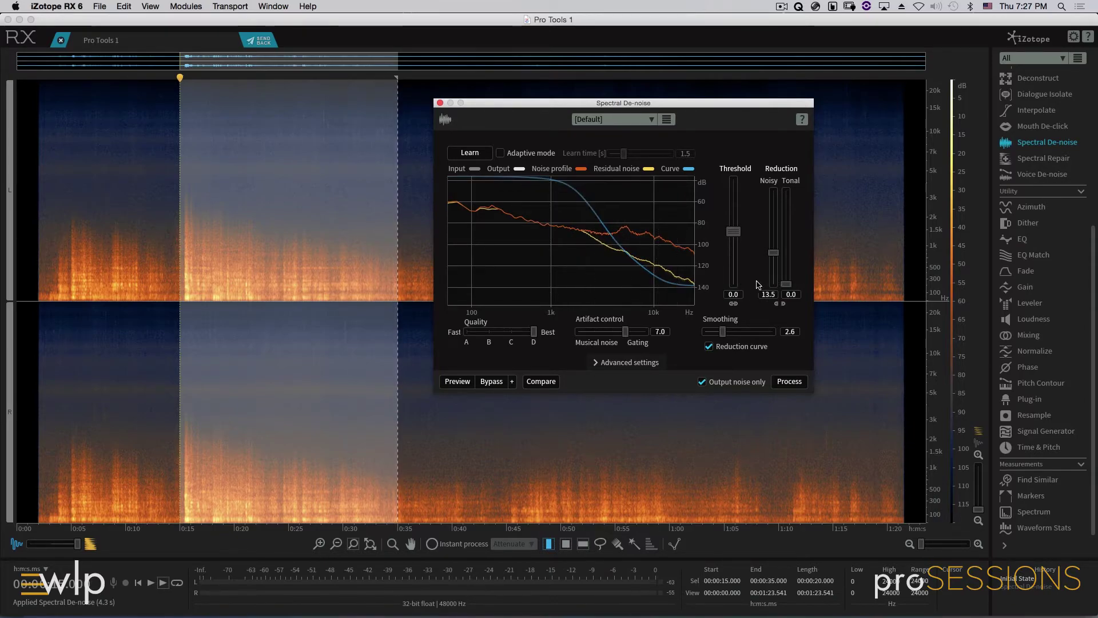
pyautogui.moveTo(775, 254); pyautogui.dragTo(778, 264)
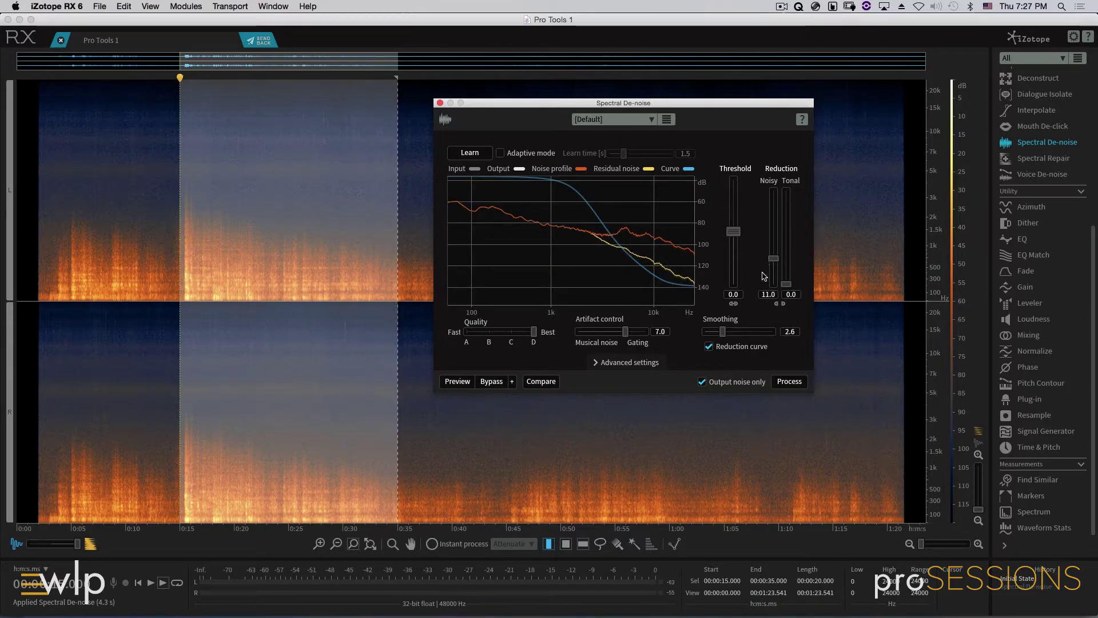
# - Turn off noise-only output and process Spectral De-noise on the whole recording
pyautogui.press('Escape')
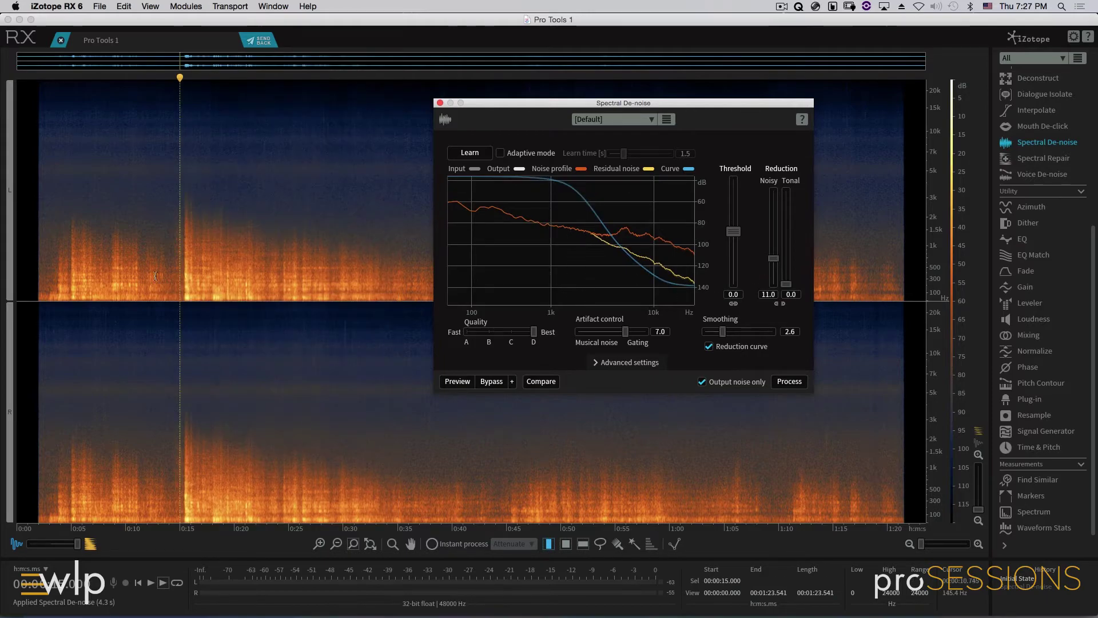
pyautogui.click(704, 384)
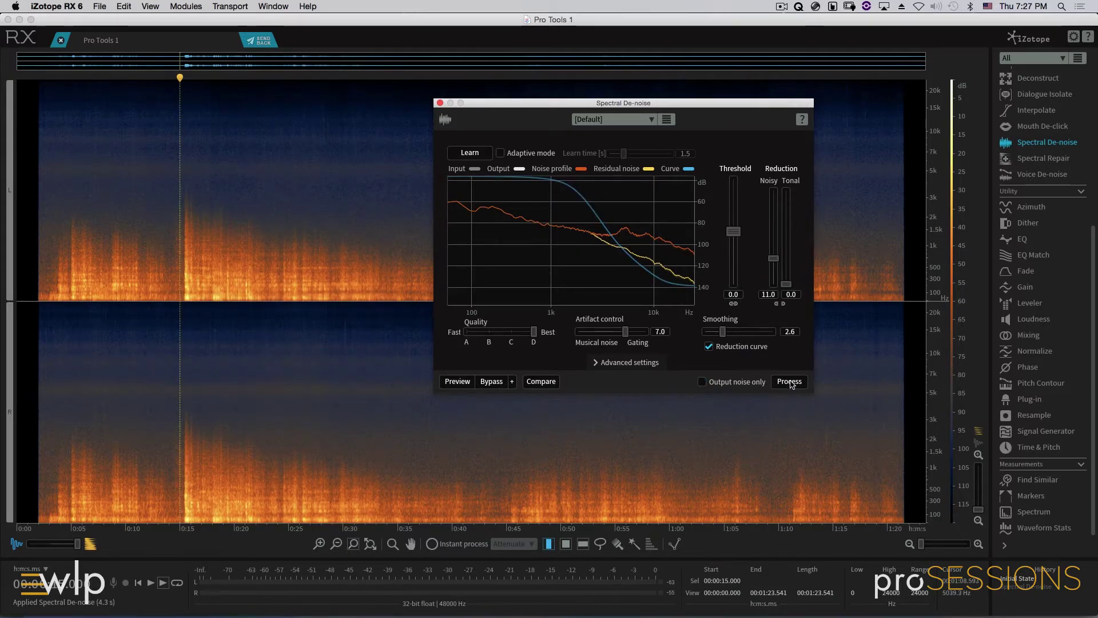
pyautogui.click(794, 382)
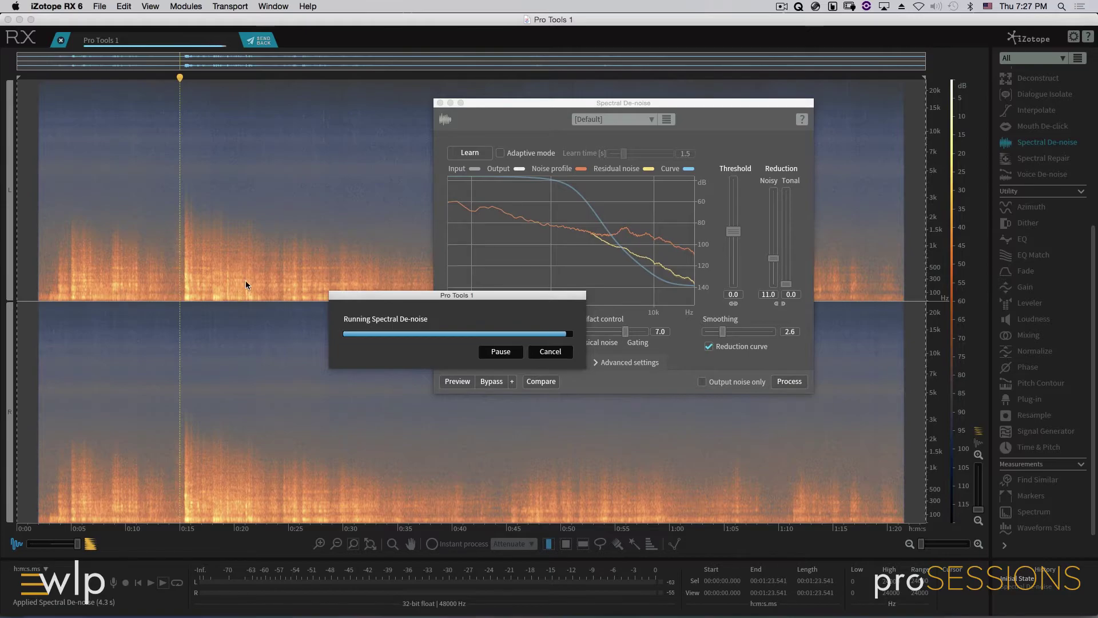
# - Play from about 0:11, comparing the de-noised and original audio with undo and redo
pyautogui.click(140, 205)
pyautogui.press('space')
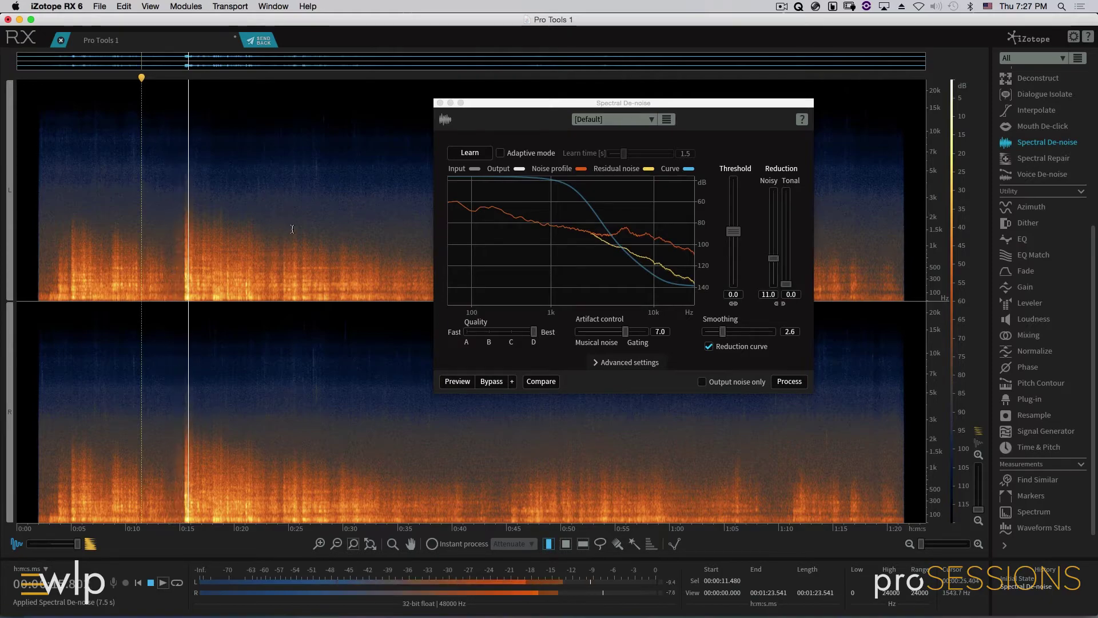
pyautogui.hotkey('ctrl', 'z')
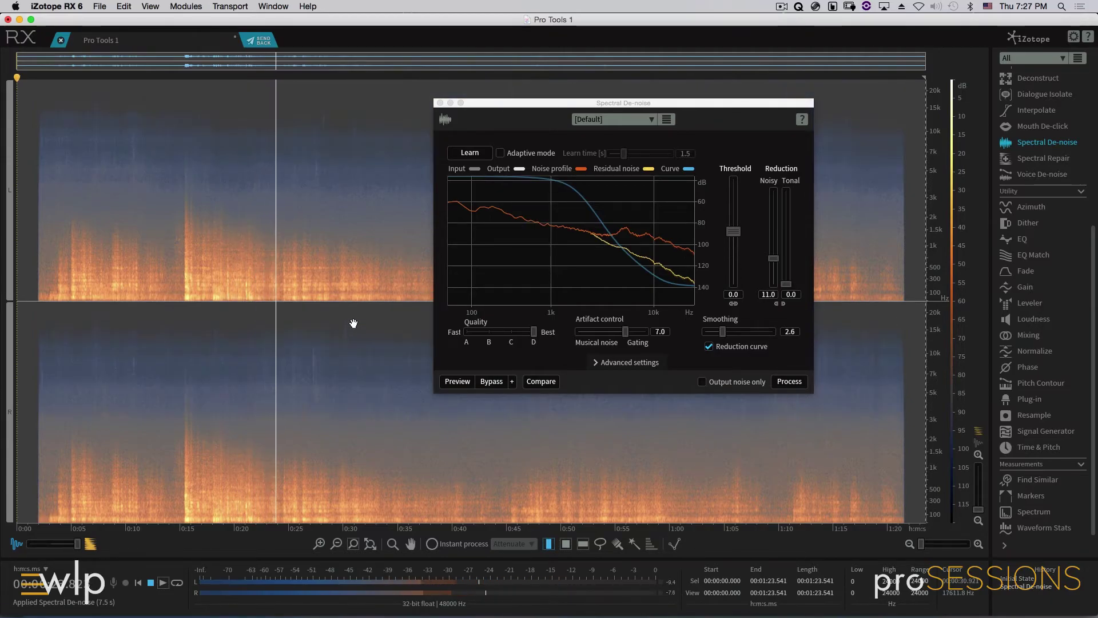
pyautogui.press('space')
pyautogui.click(179, 239)
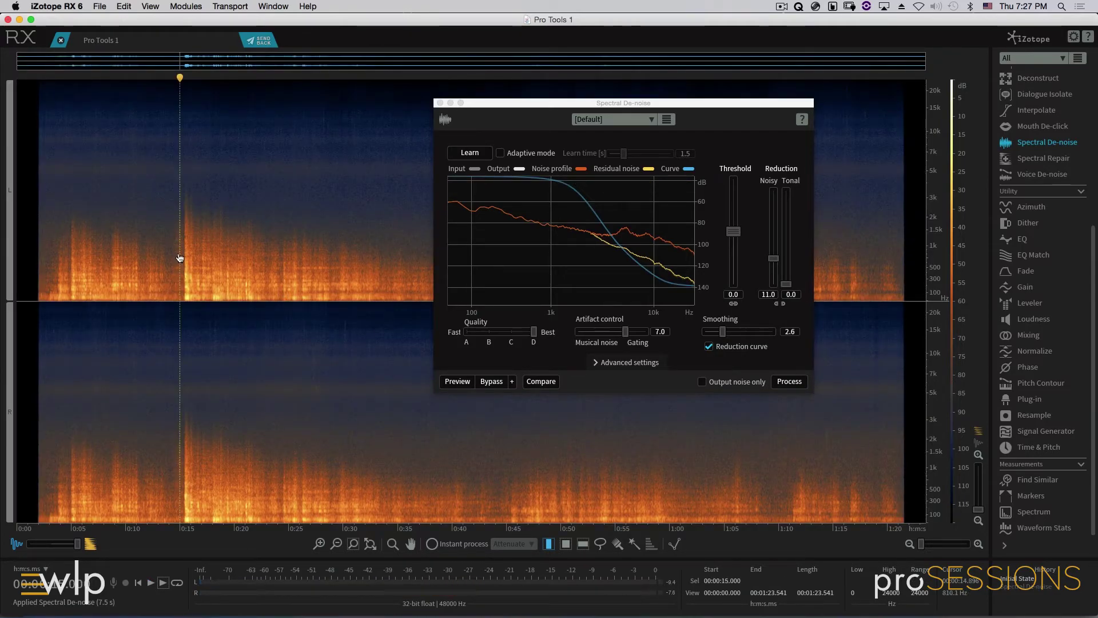
pyautogui.press('super+shift+z')
pyautogui.press('space')
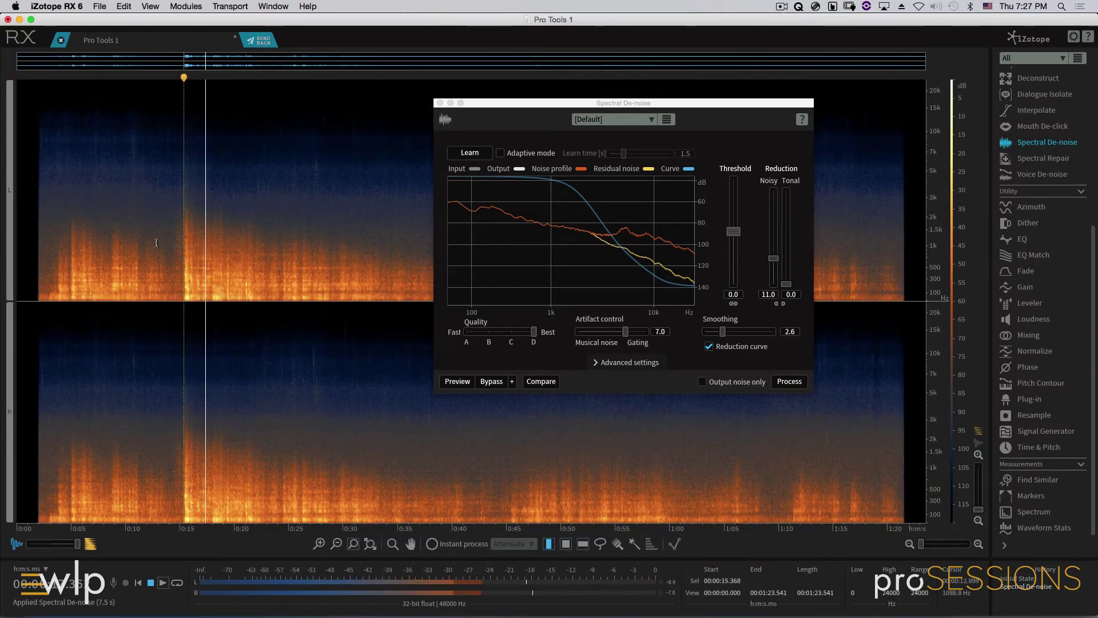
pyautogui.press('space')
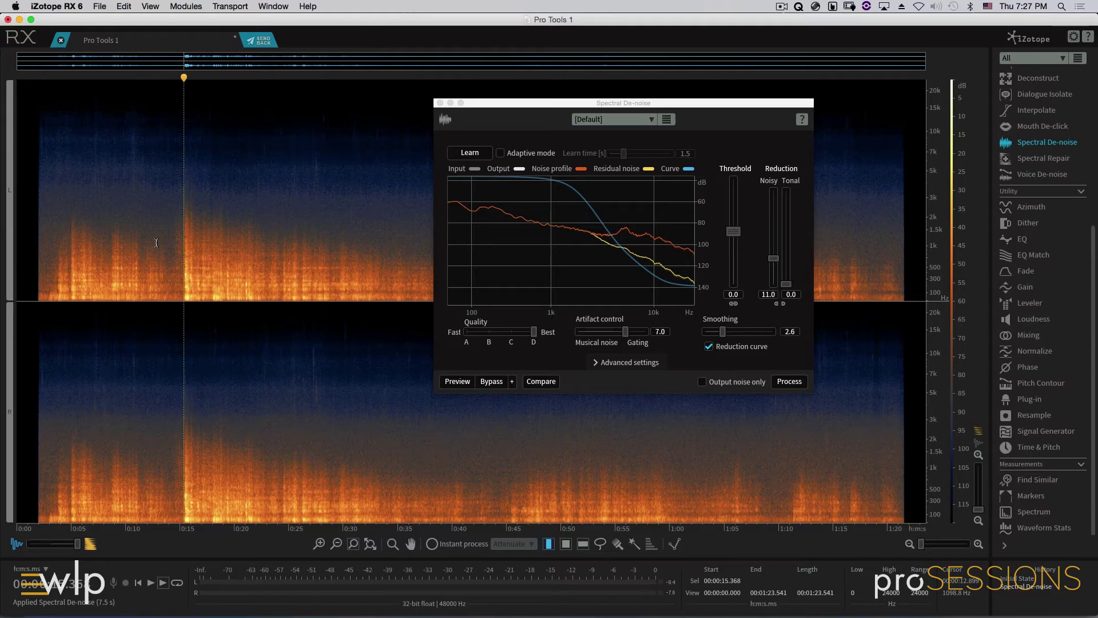
# - Pitch the whole file down -4 semitones in Time & Pitch using Radius RT (faster)
pyautogui.click(1038, 447)
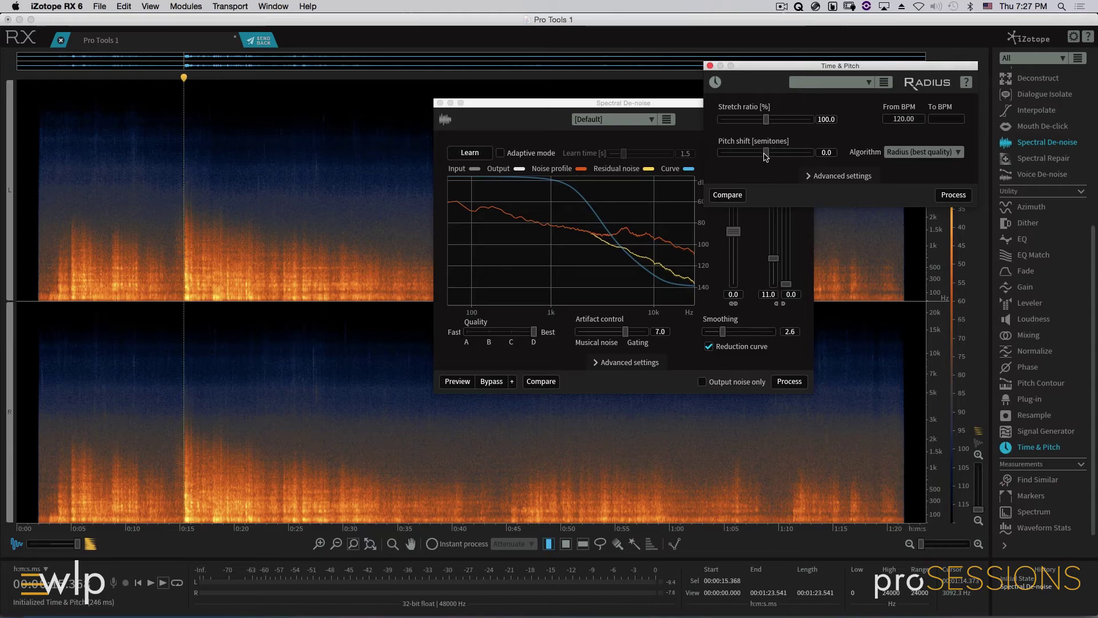
pyautogui.click(892, 152)
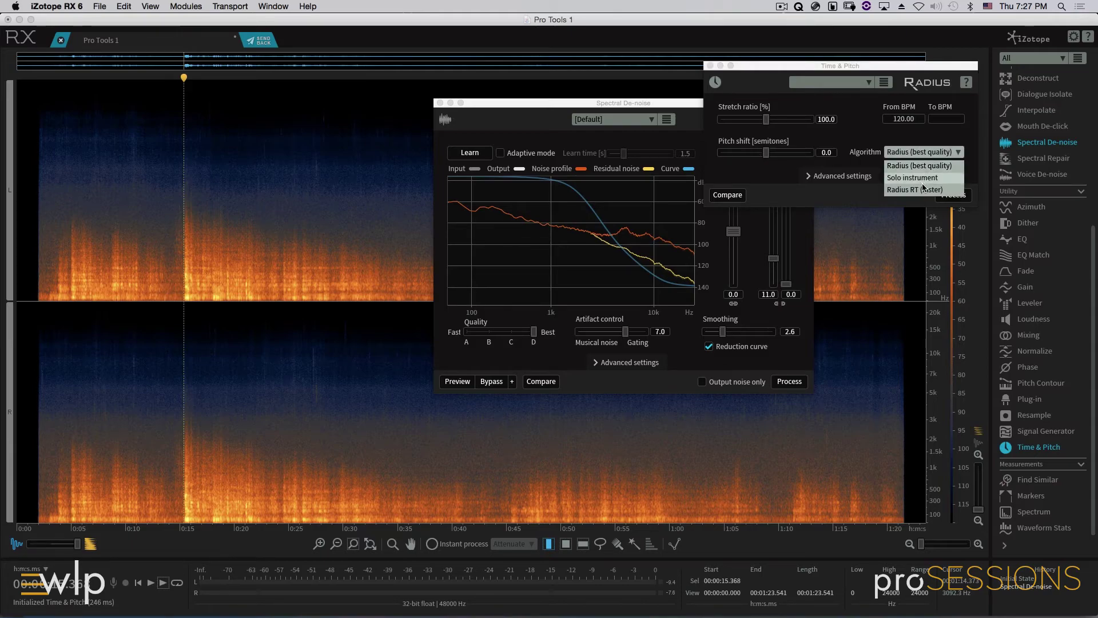
pyautogui.click(923, 174)
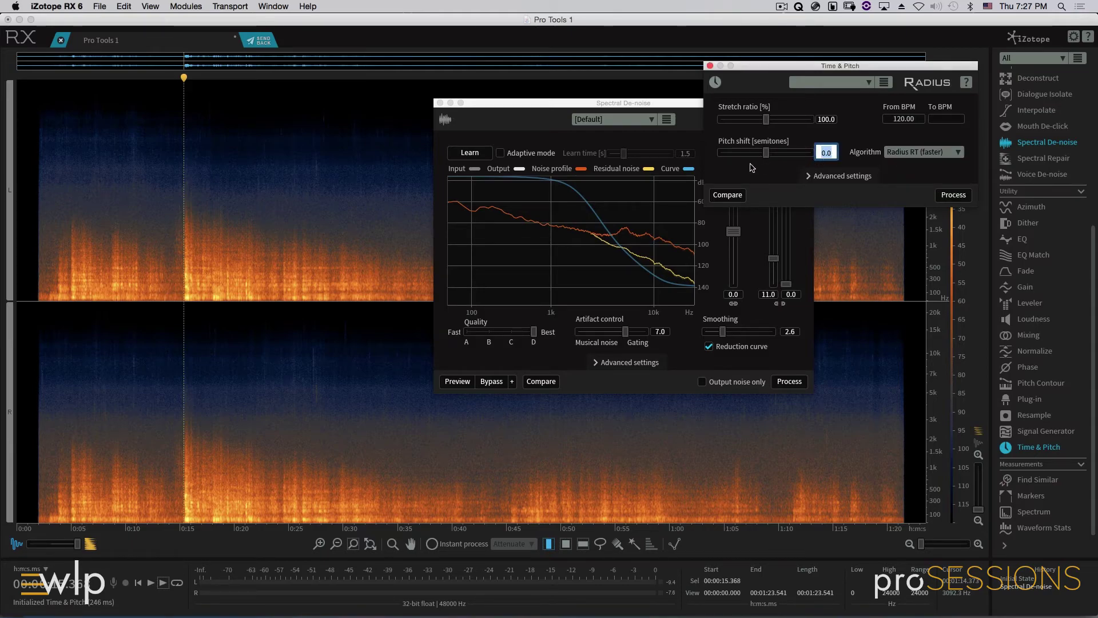
pyautogui.write('-4')
pyautogui.press('Return')
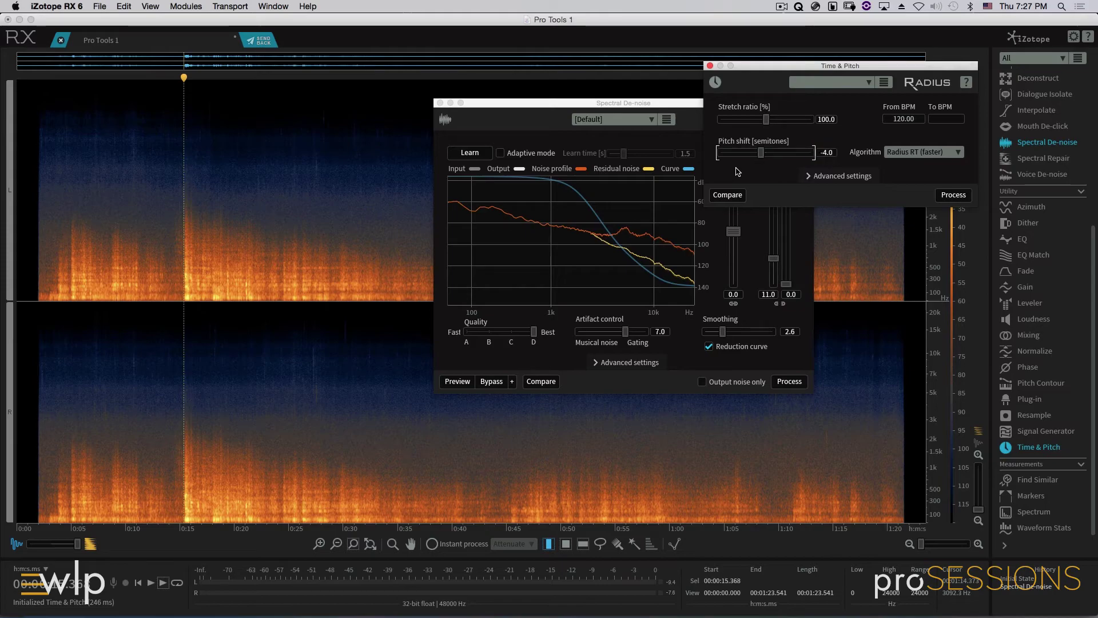
pyautogui.click(954, 195)
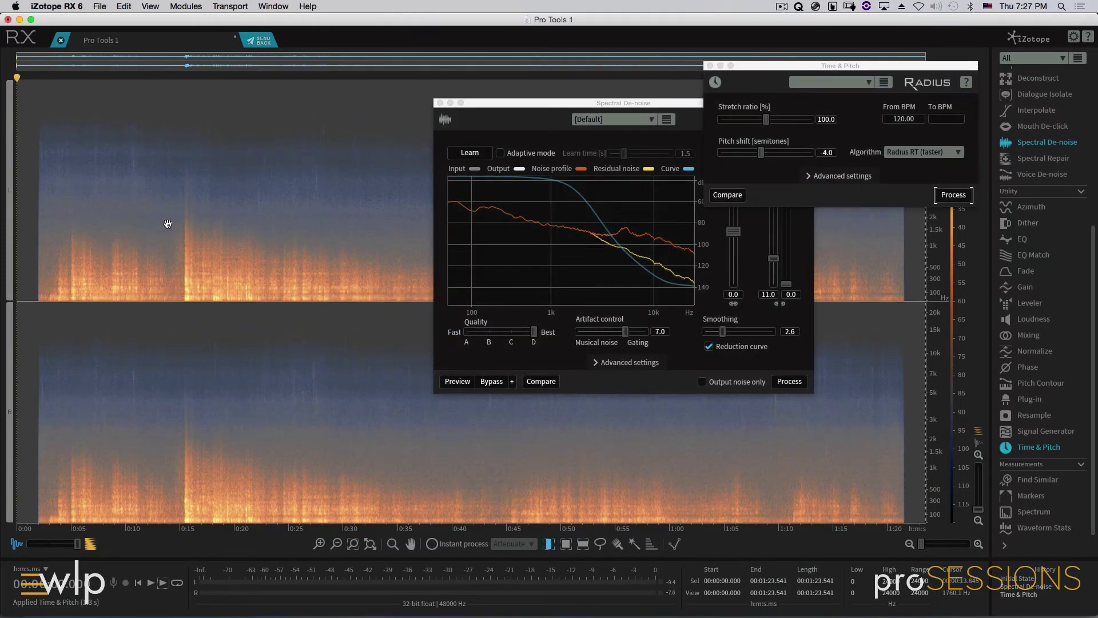
# - Play the pitched-down thunder from about 0:14.5
pyautogui.click(175, 228)
pyautogui.press('space')
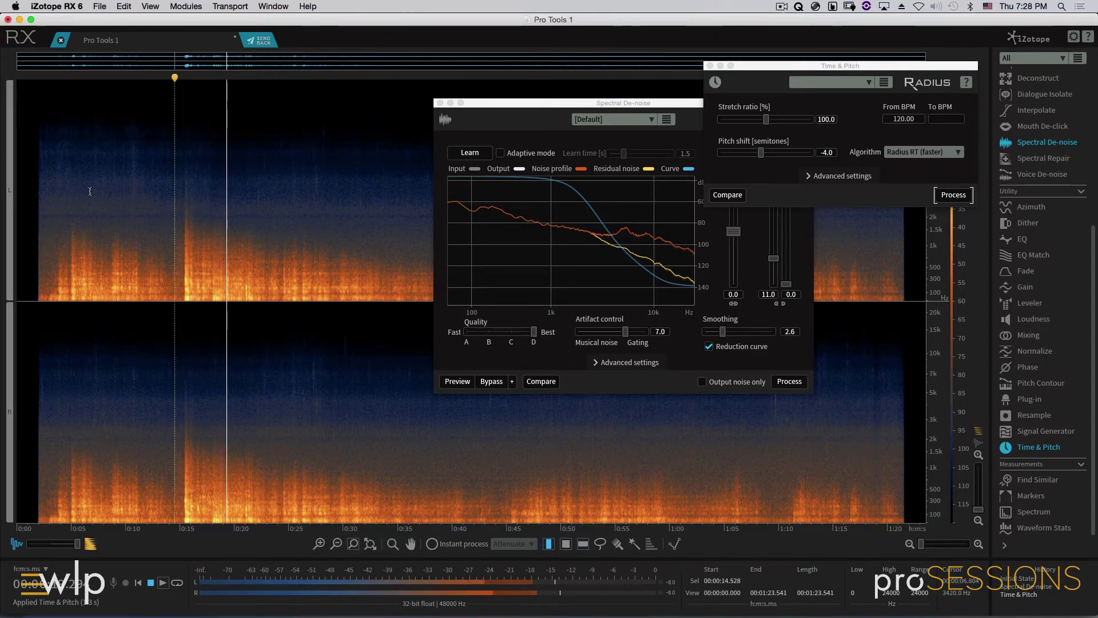
pyautogui.press('space')
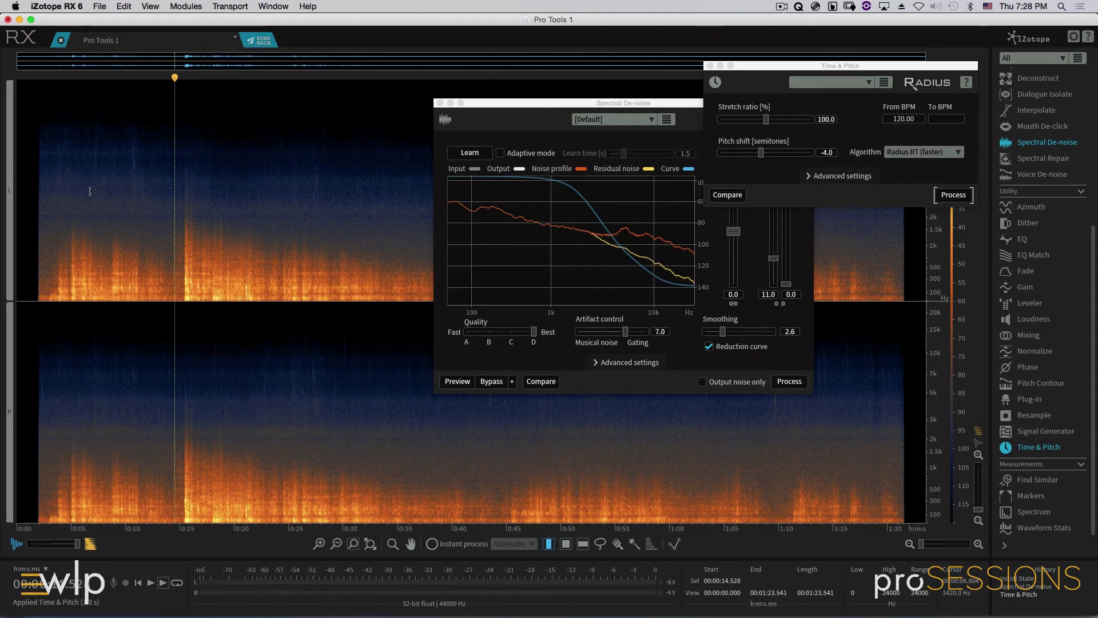